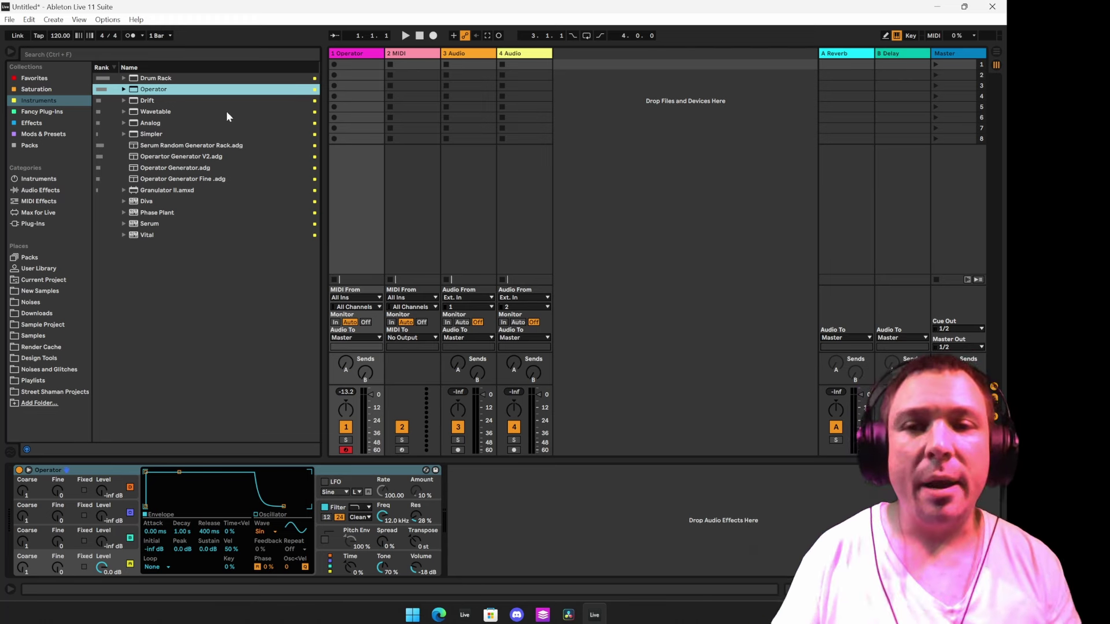
Step: Group Operator into an Instrument Rack with 16 macros, then delete that rack
left_click(103, 483)
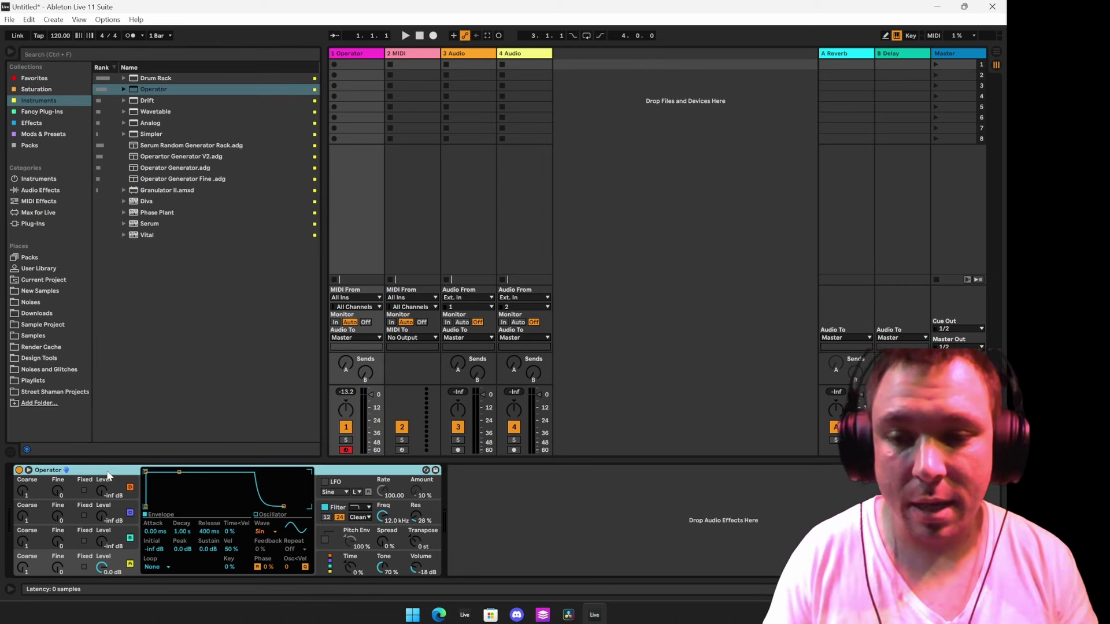
key("ctrl+g")
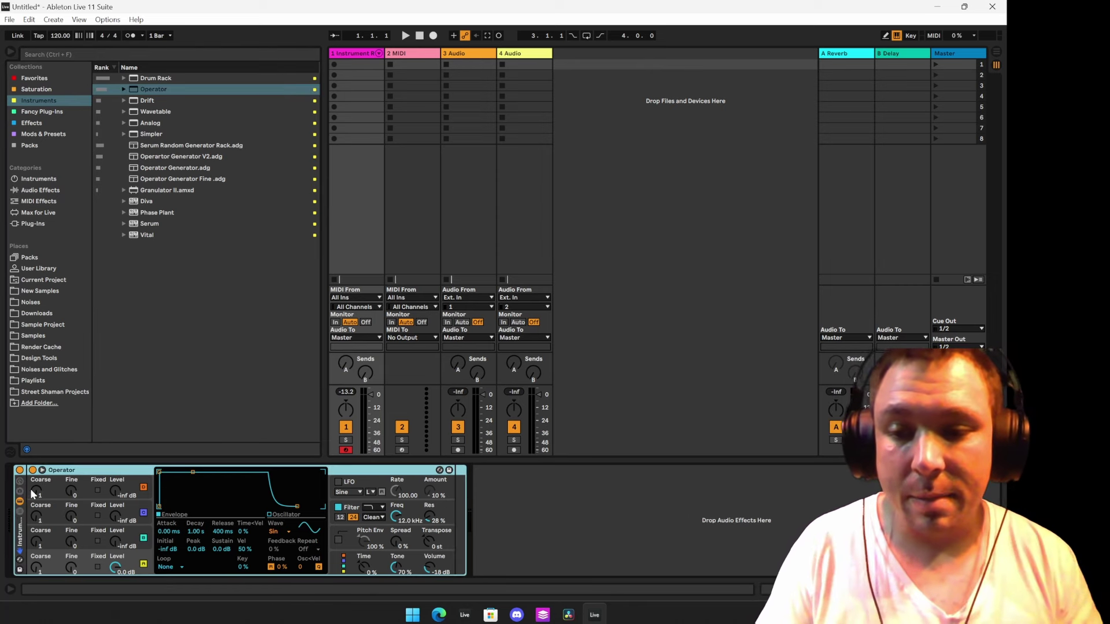
left_click(21, 488)
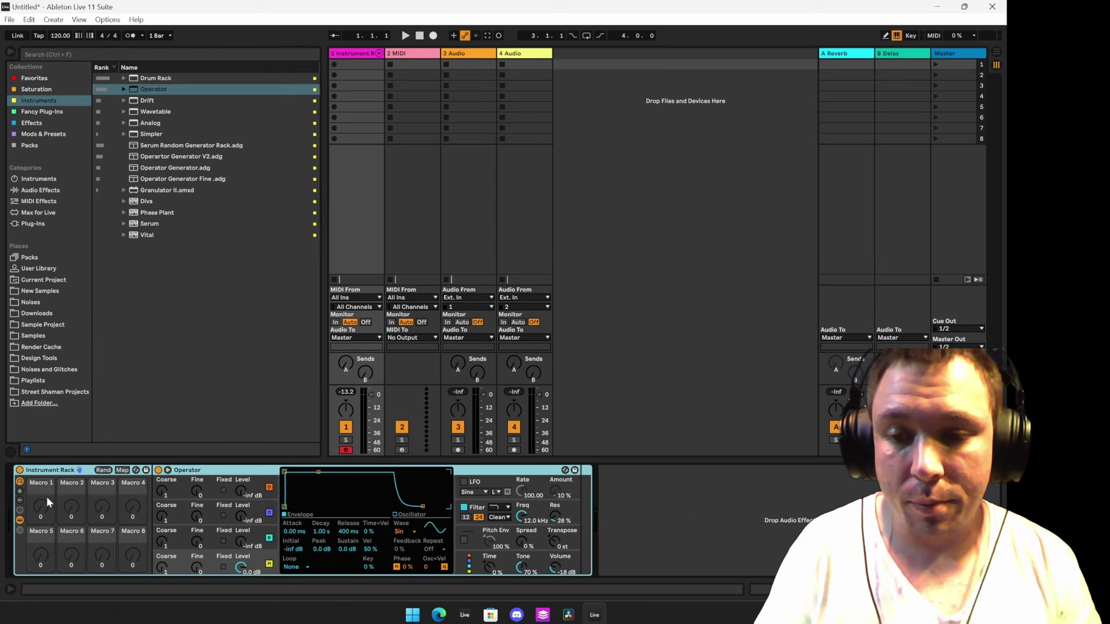
left_click(19, 494)
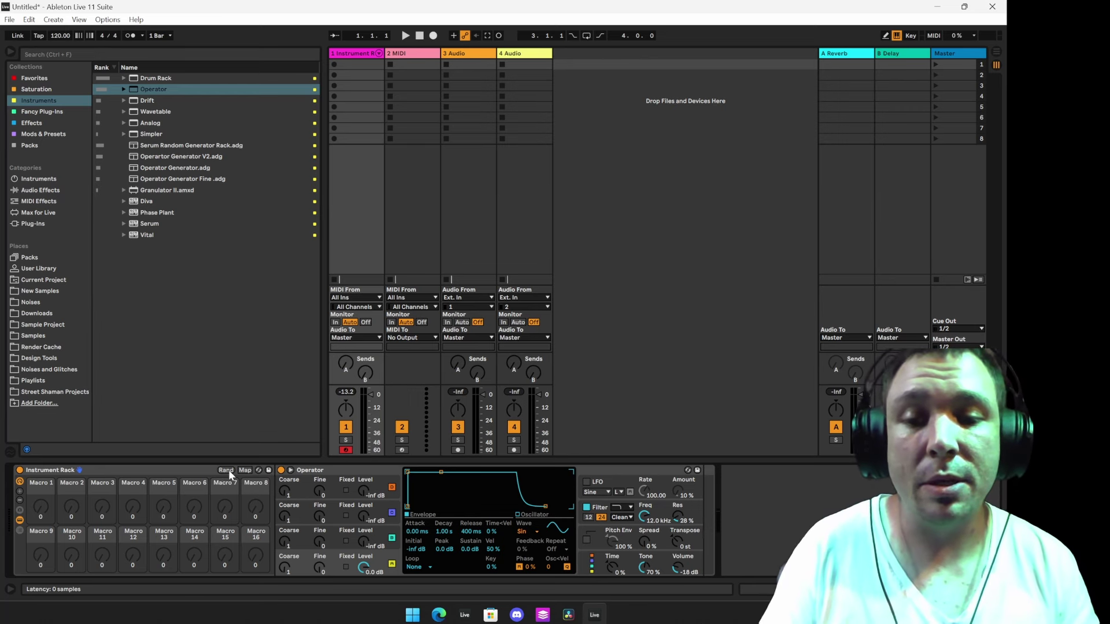
left_click(159, 472)
key("Delete")
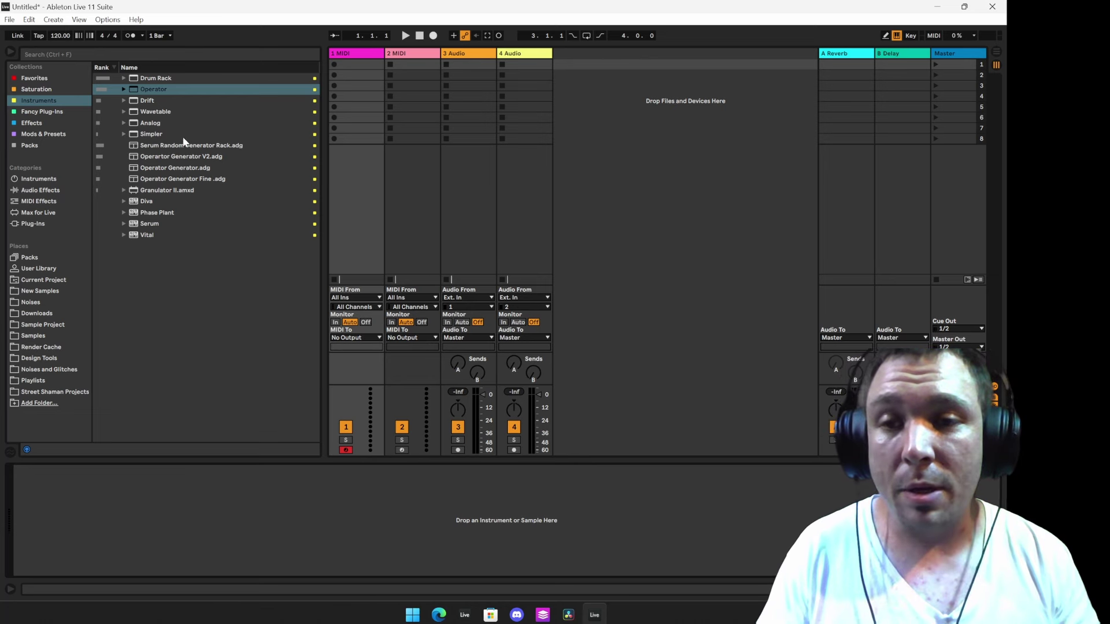
Step: Load Operator Generator V2, recall Variations 1, 3, 5, 6 and 8, then delete the rack
double_click(189, 157)
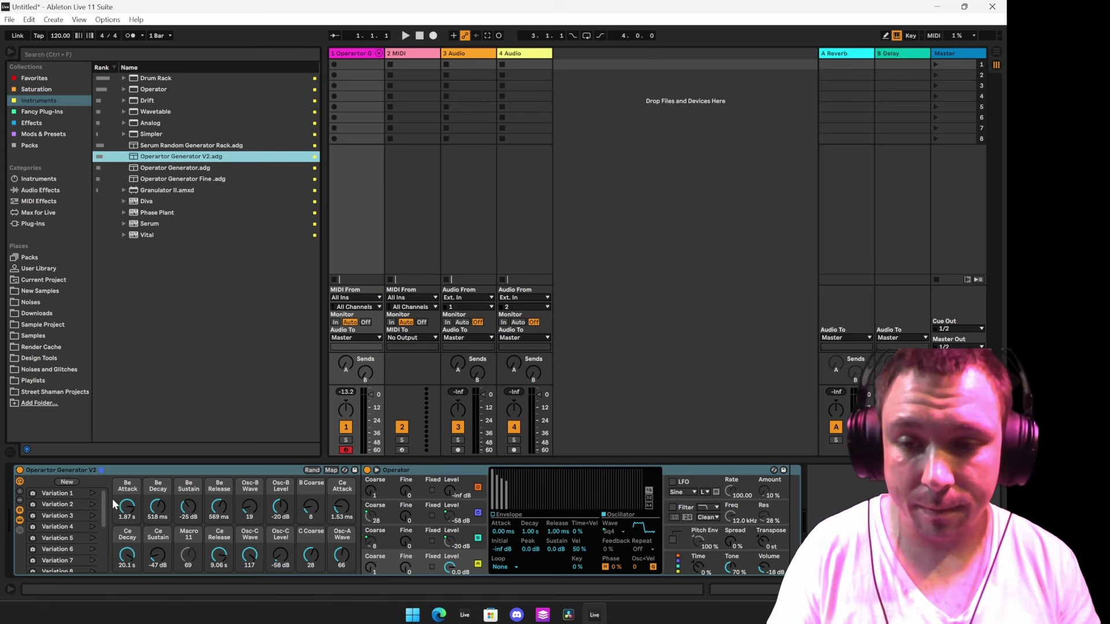
left_click(91, 493)
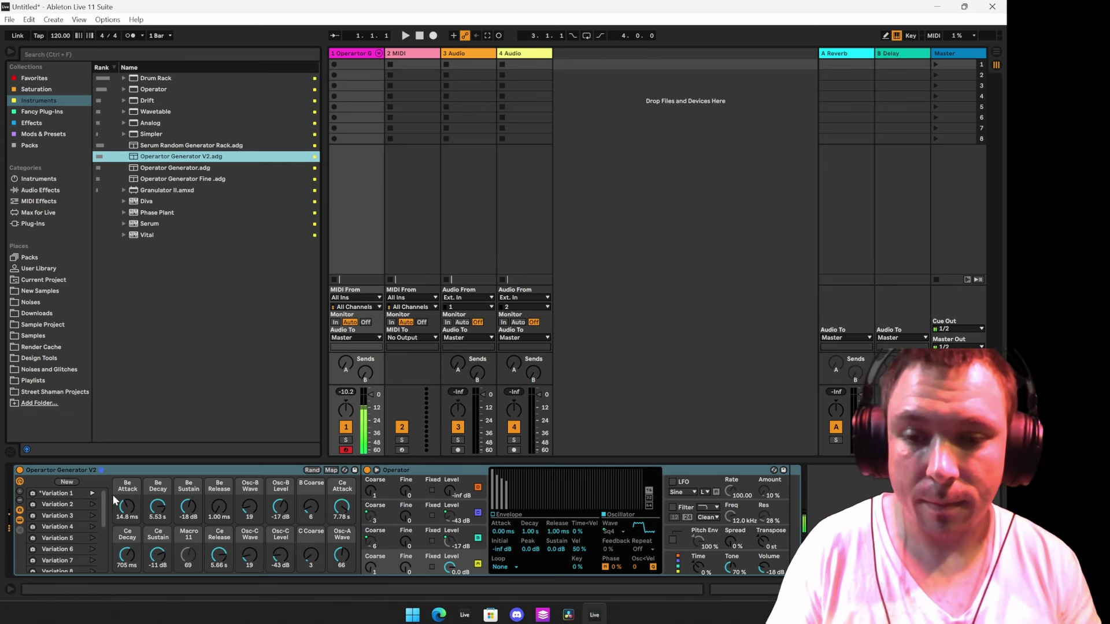
key("z")
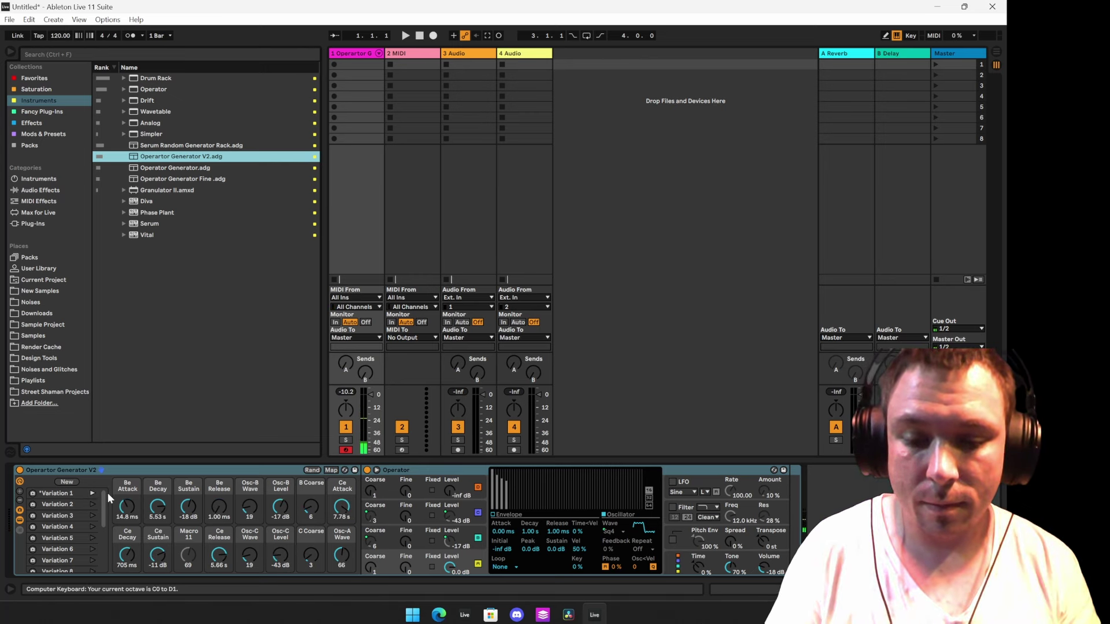
left_click(92, 515)
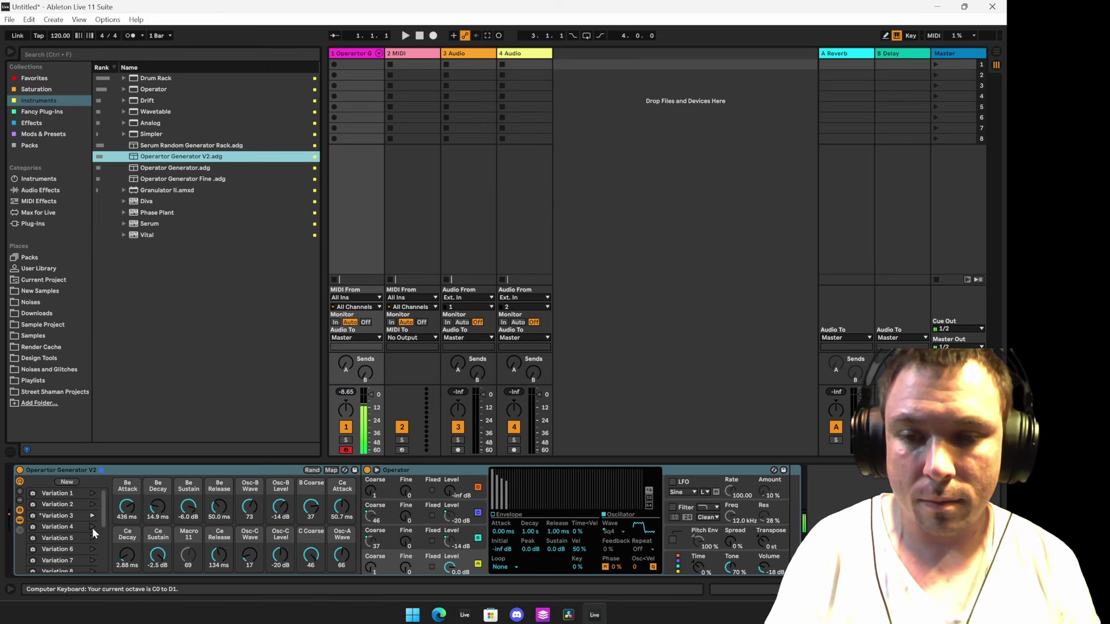
left_click(91, 539)
left_click(92, 561)
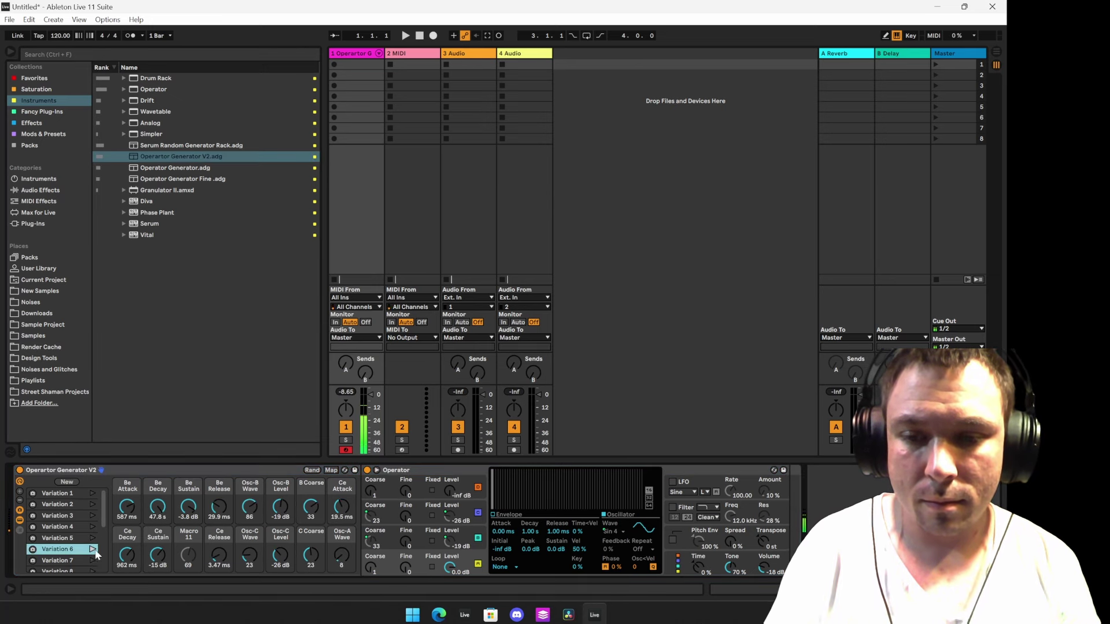
scroll(93, 559, "down", 3)
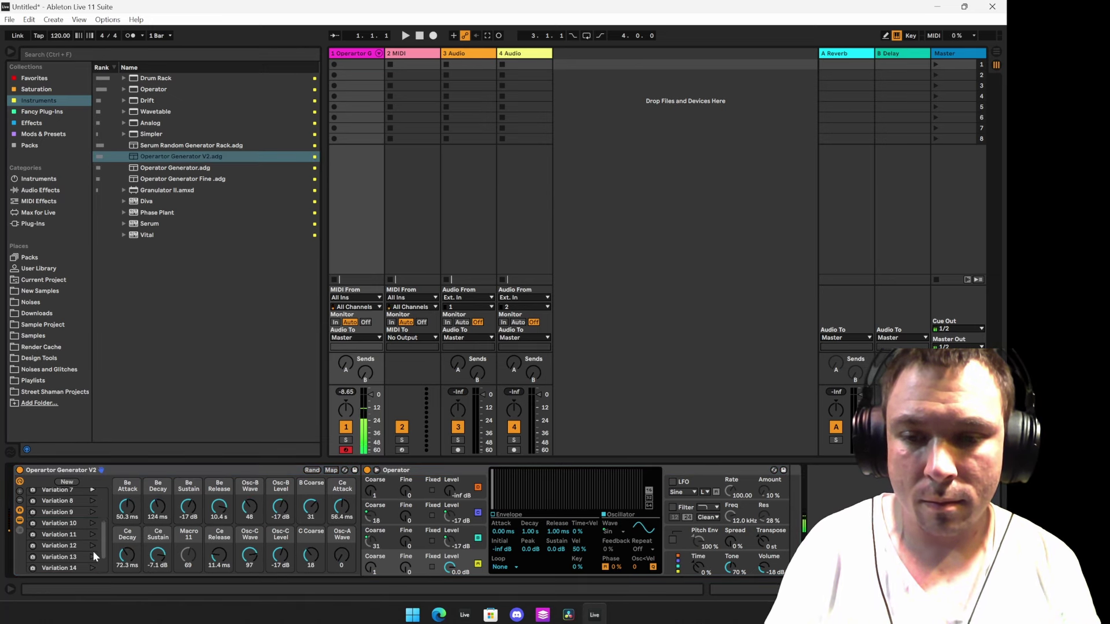
left_click(92, 512)
left_click(92, 503)
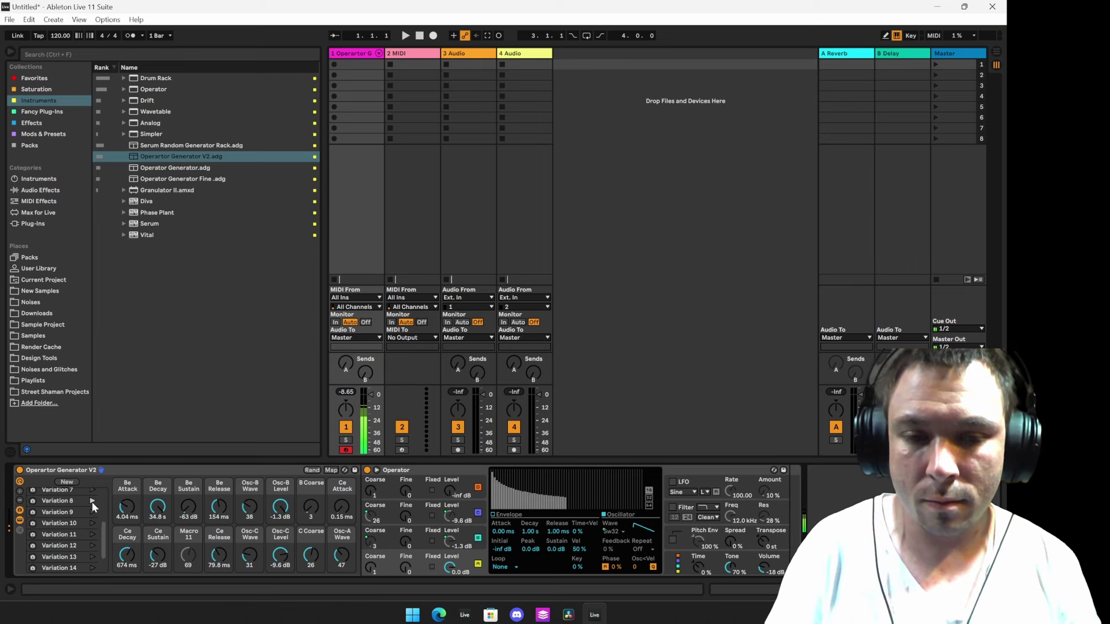
left_click(114, 470)
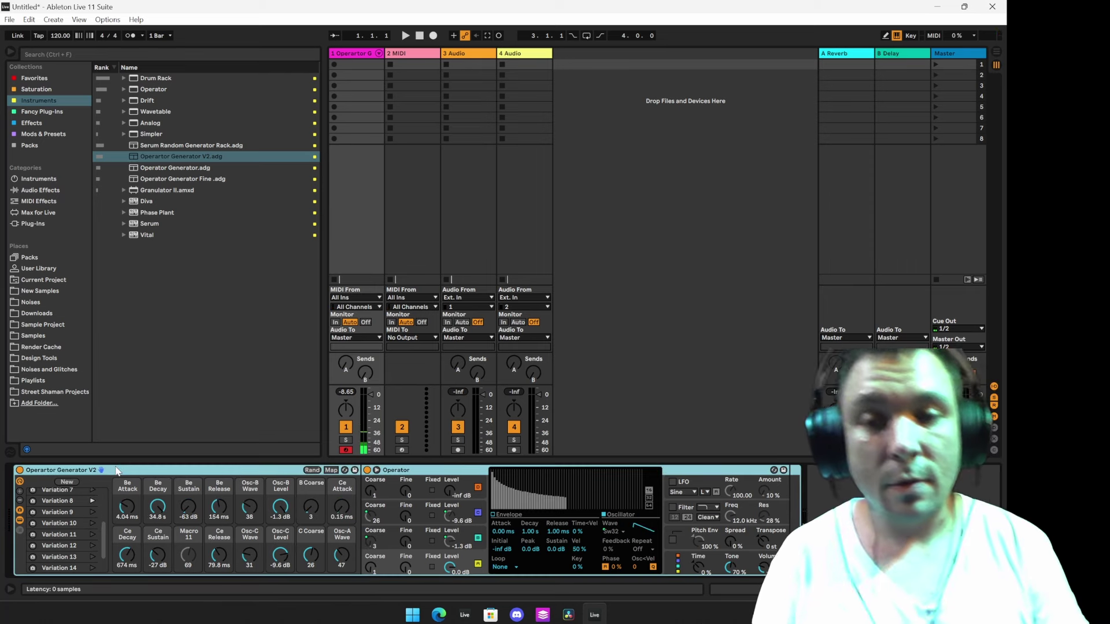
key("Delete")
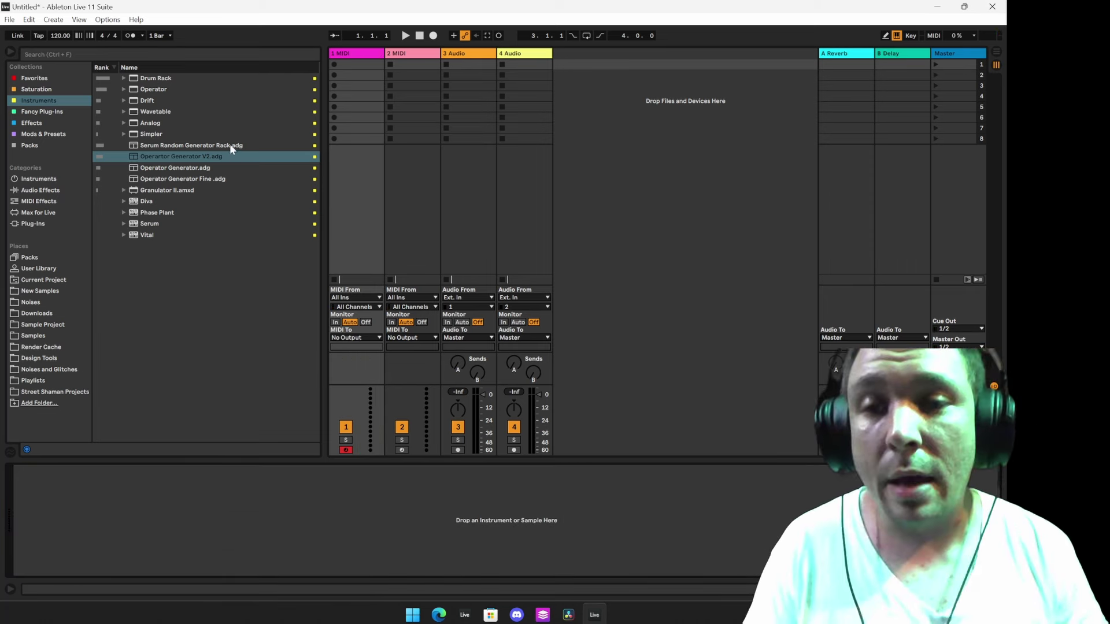
Step: Load Serum Random Generator Rack, check Serum's window, and unfold Serum's parameter list in the rack
double_click(229, 142)
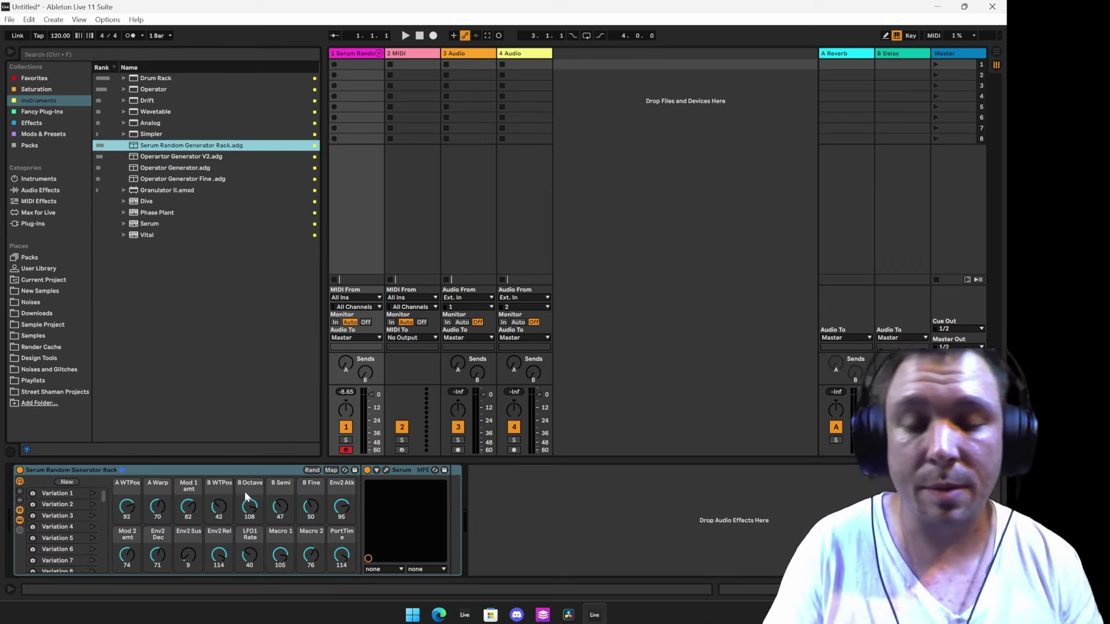
left_click(386, 471)
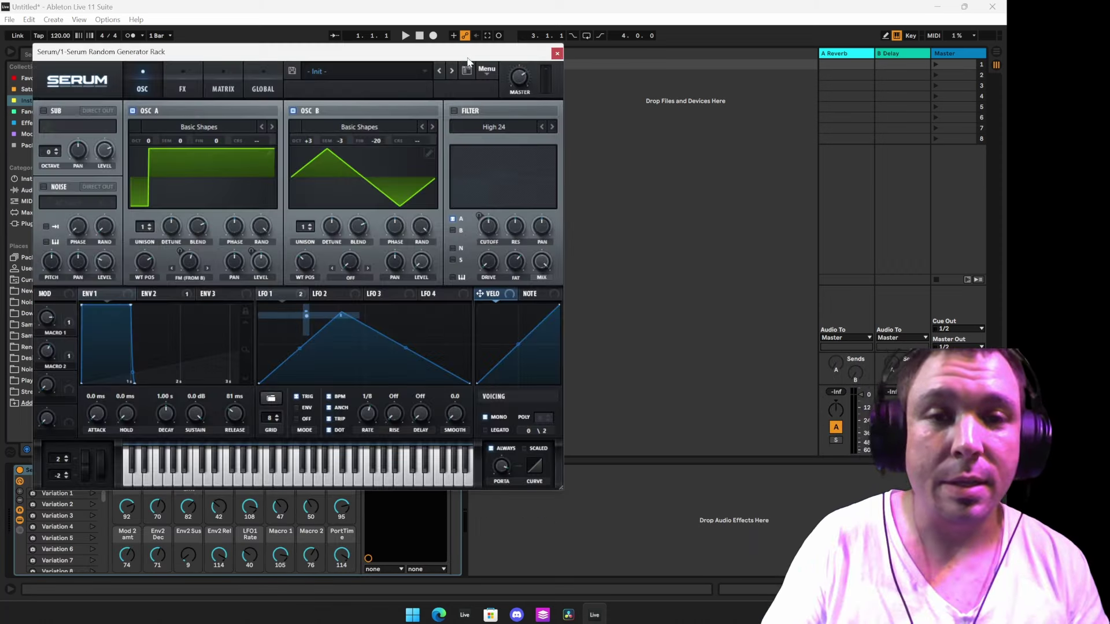
mouse_move(463, 49)
left_mouse_down()
mouse_move(726, 68)
mouse_move(521, 67)
left_mouse_up()
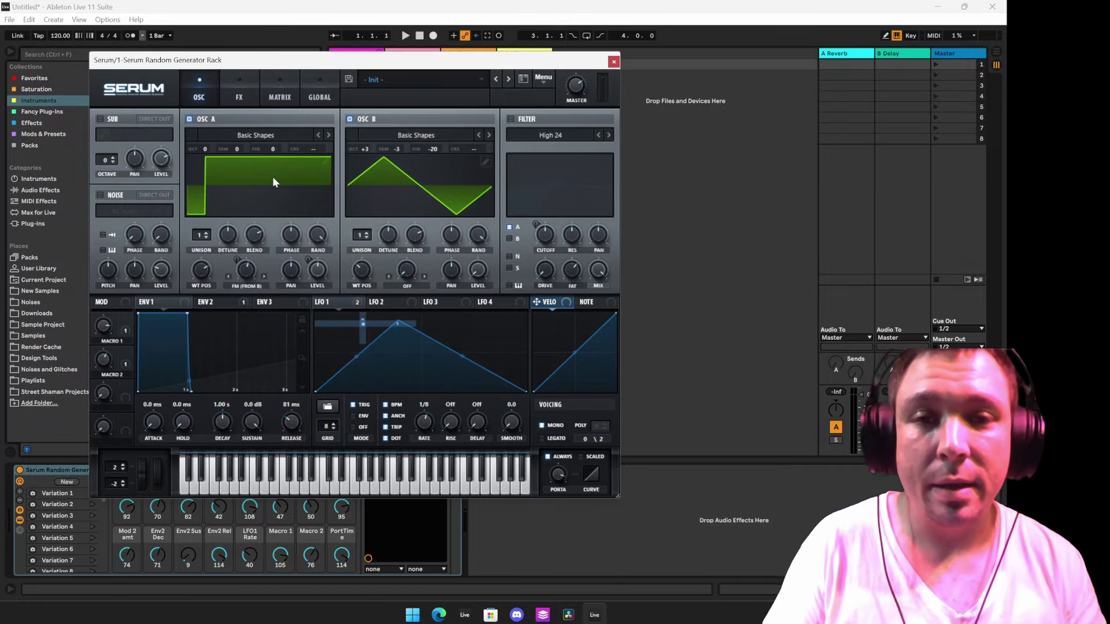
left_click(613, 61)
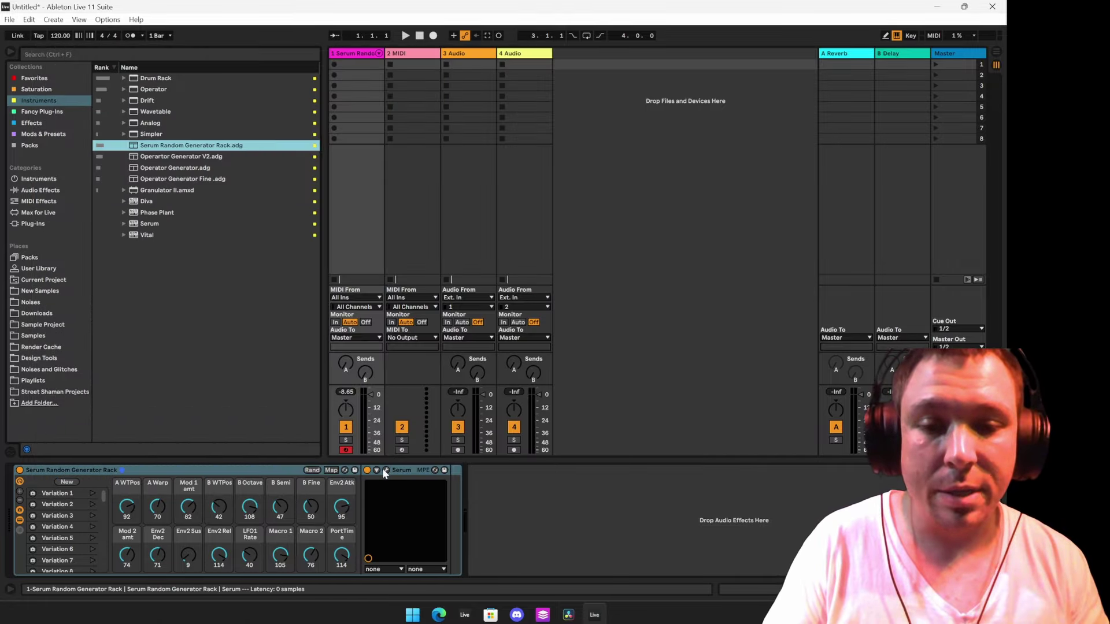
left_click(384, 469)
left_click(613, 62)
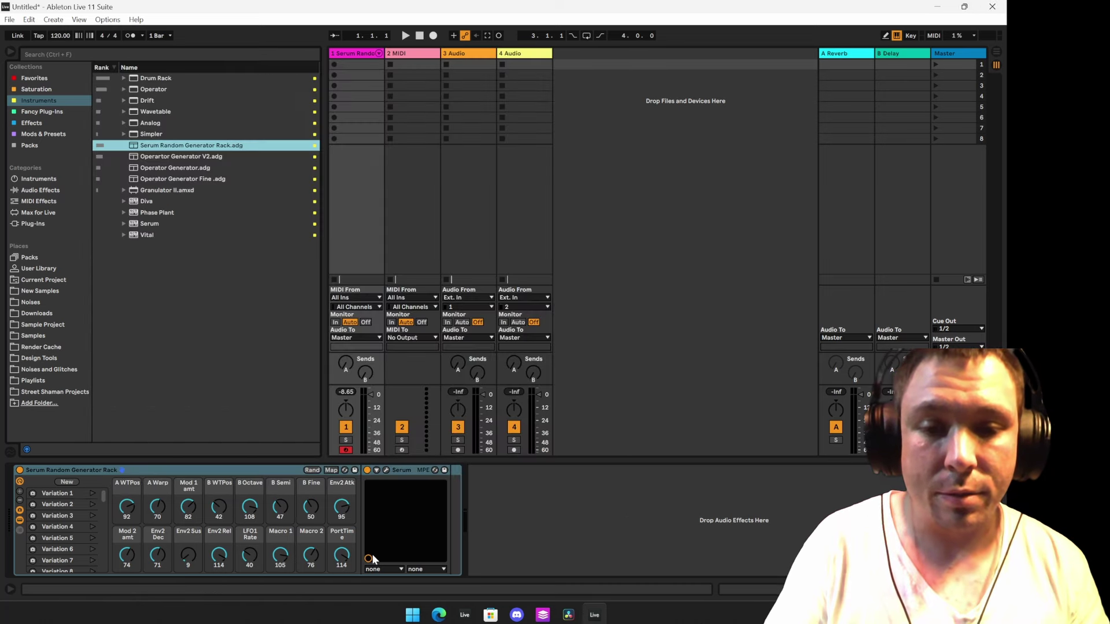
left_click(375, 470)
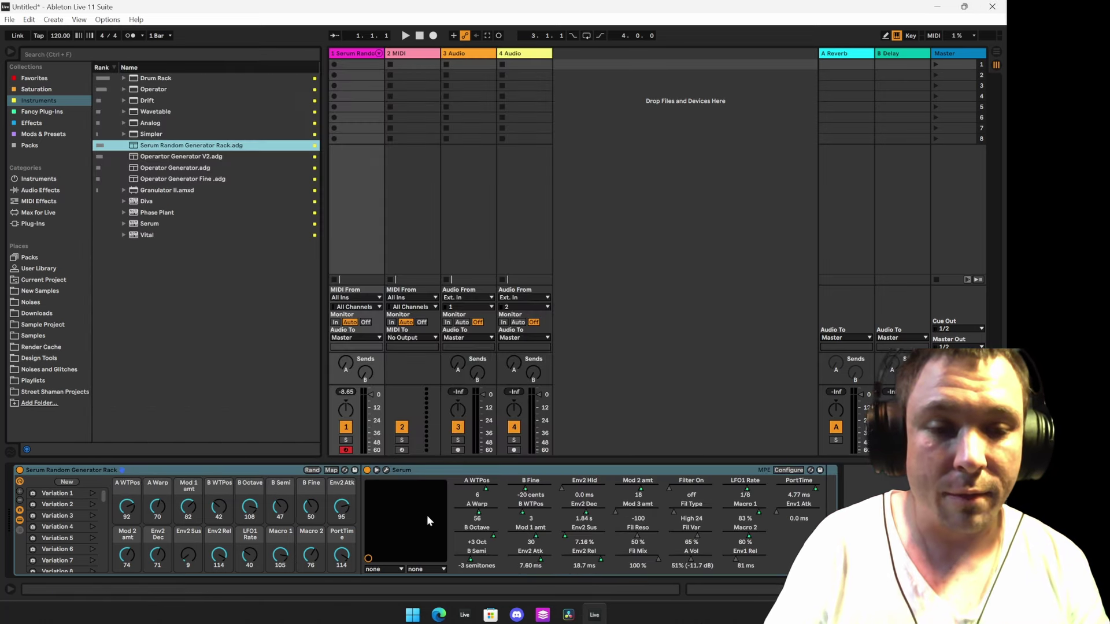
Step: Toggle the rack's Configure mode on and off, then recall Variation 2
left_click(786, 471)
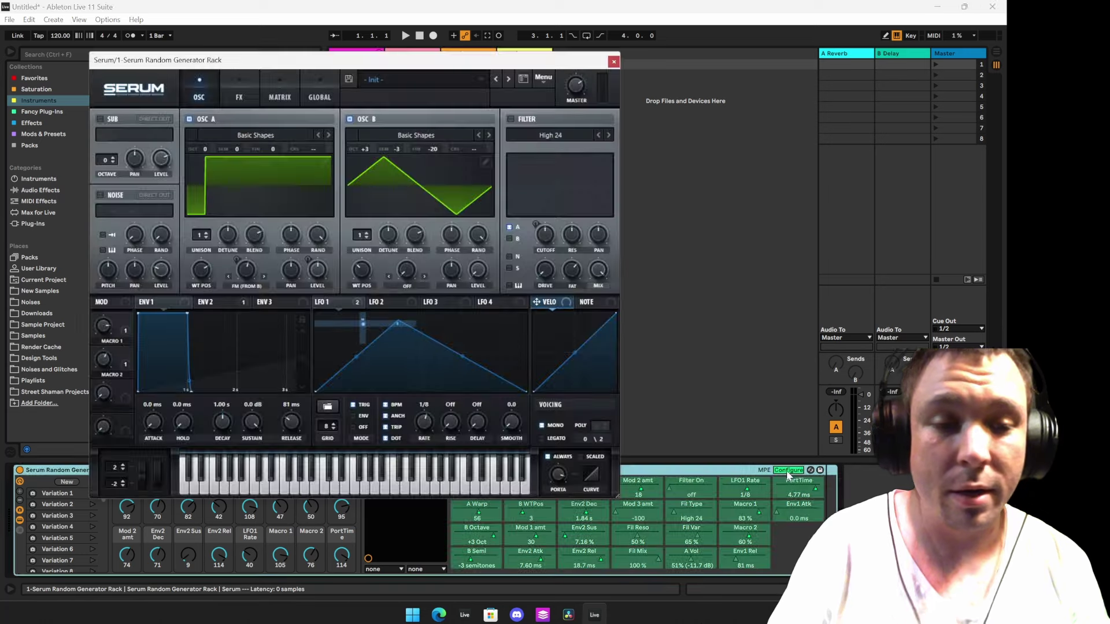
left_click(614, 62)
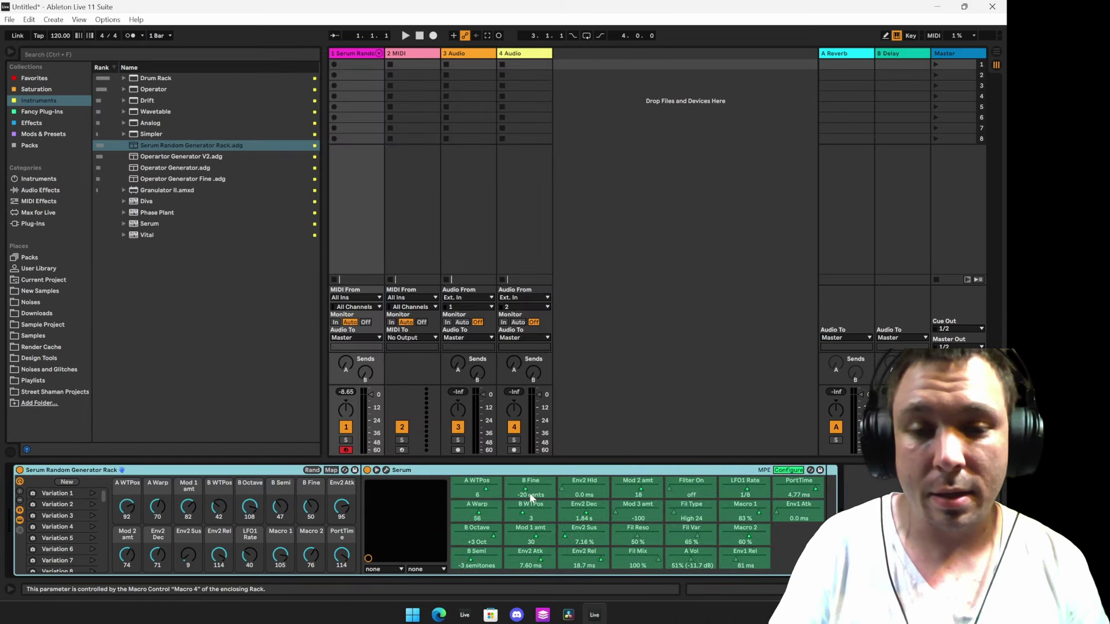
left_click(789, 470)
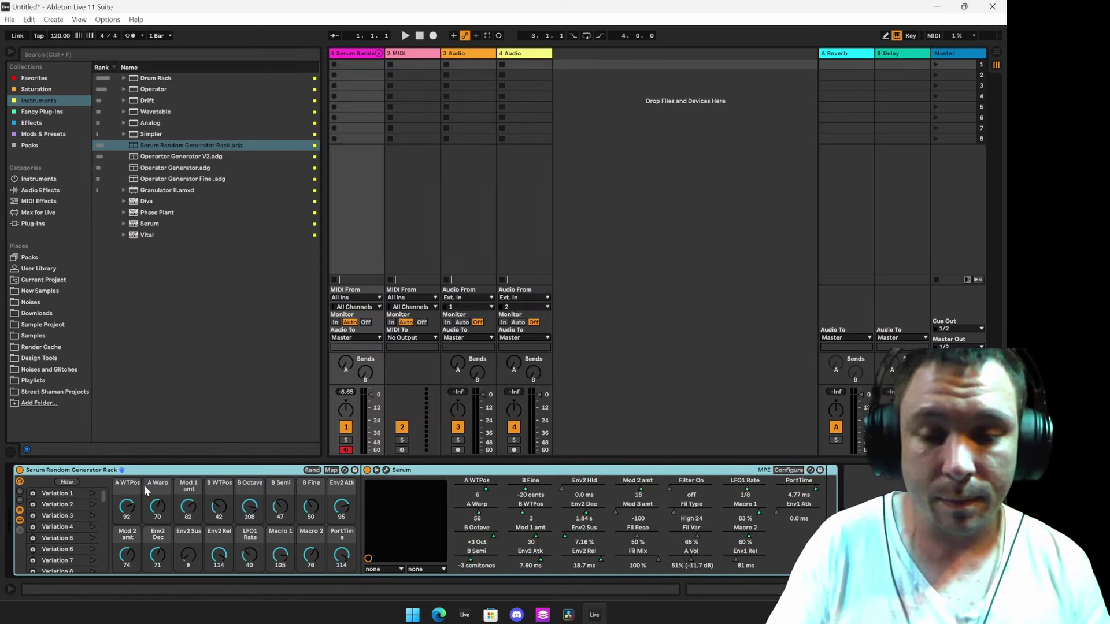
left_click(91, 505)
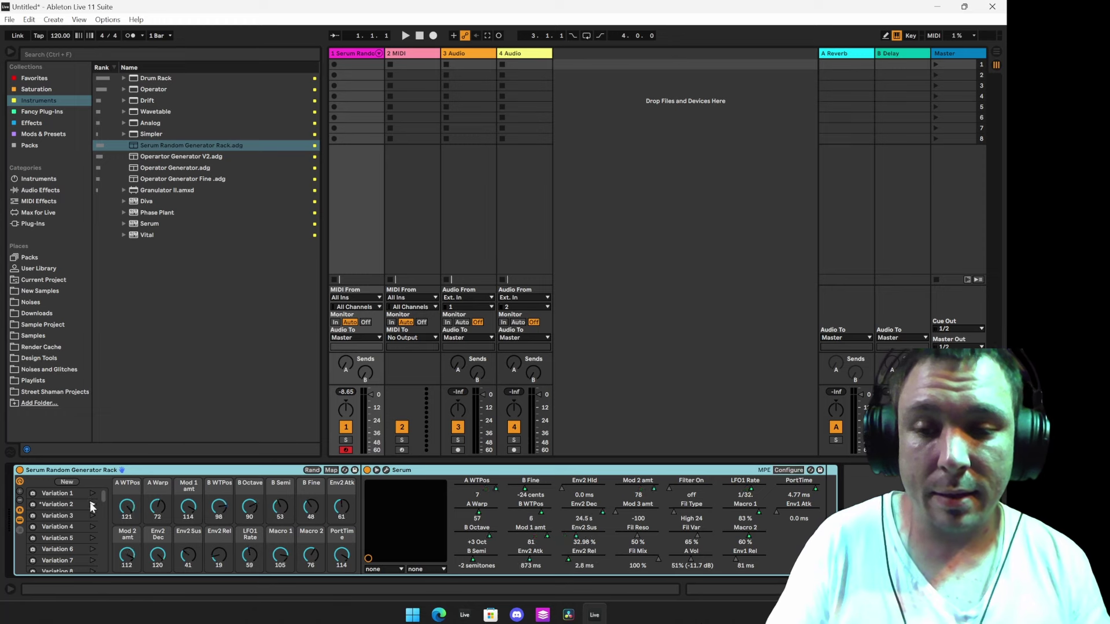
Step: With Serum's editor visible, recall Variations 3, 4, 5 and later ones, then close it
left_click(386, 470)
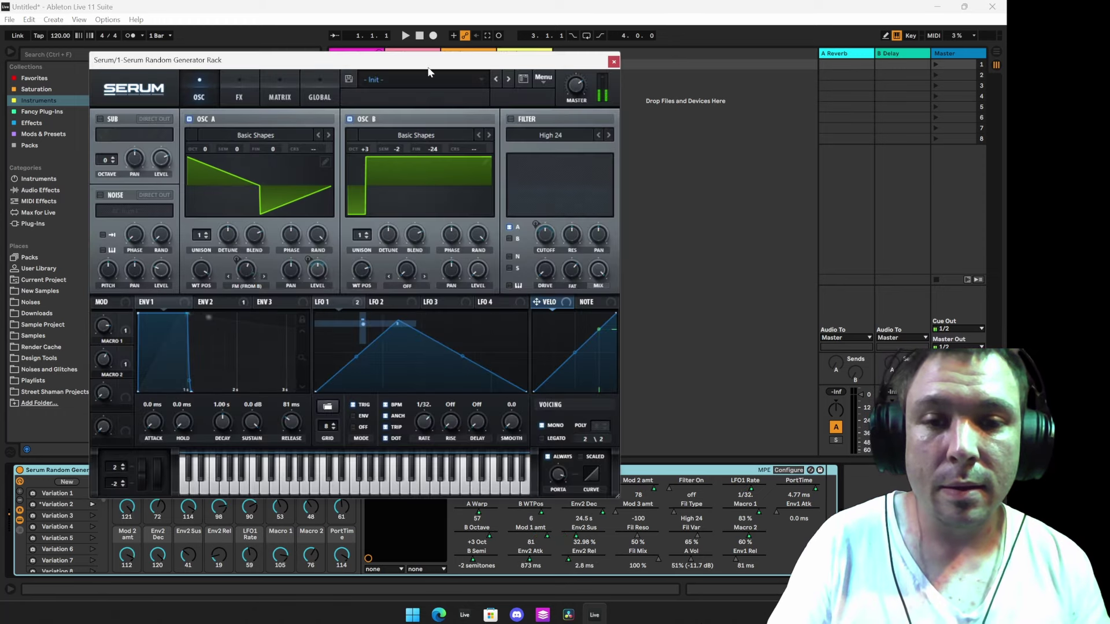
left_click_drag(426, 71, 668, 70)
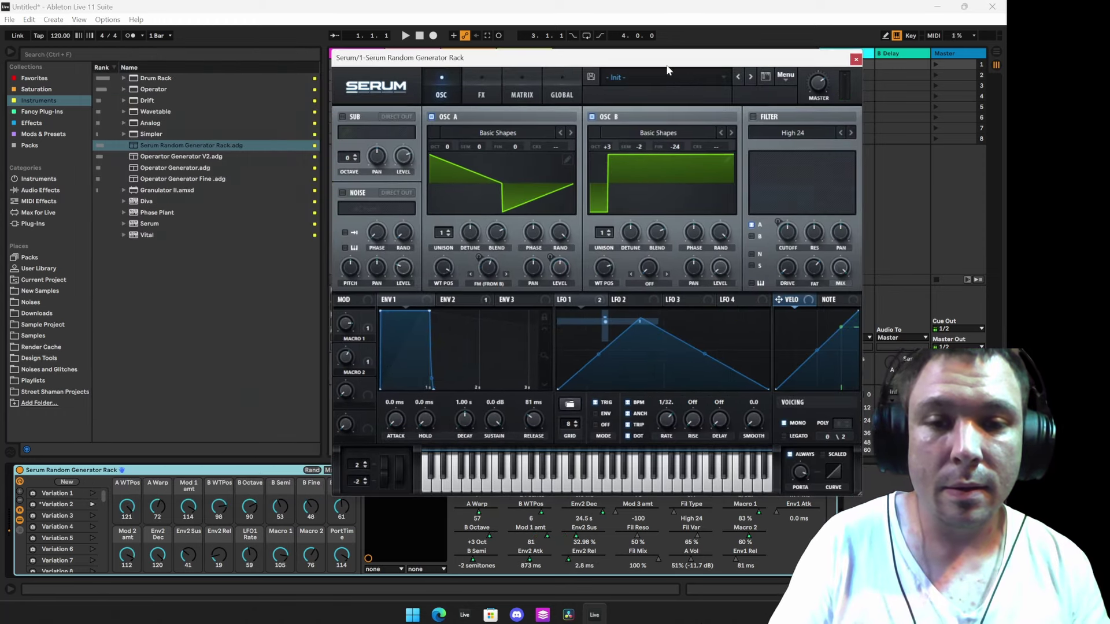
left_click(93, 515)
left_click(92, 527)
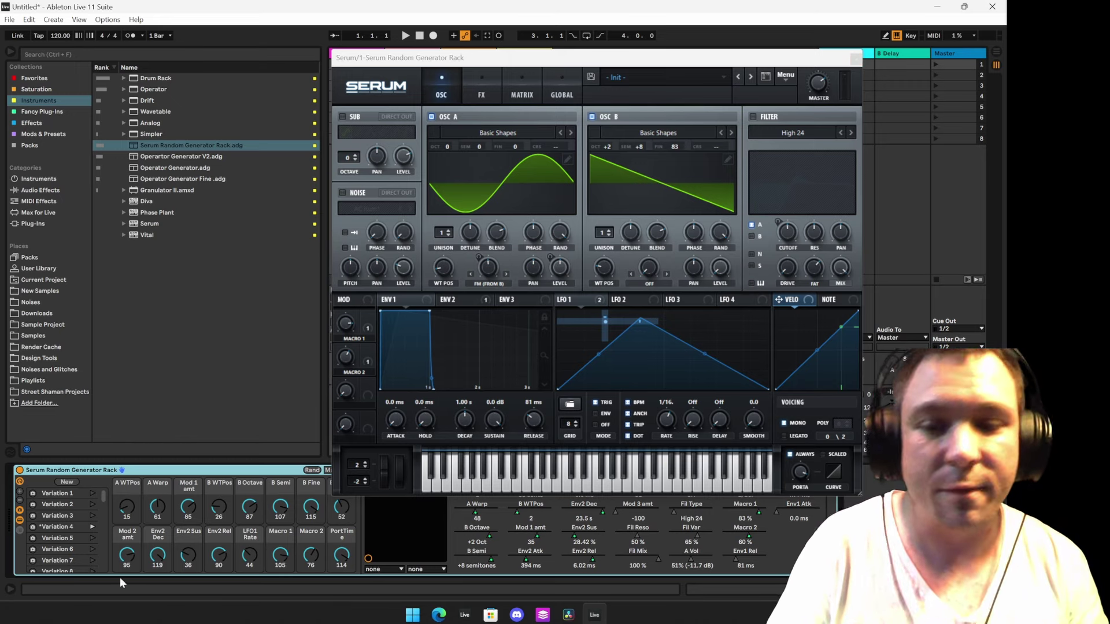
left_click(92, 539)
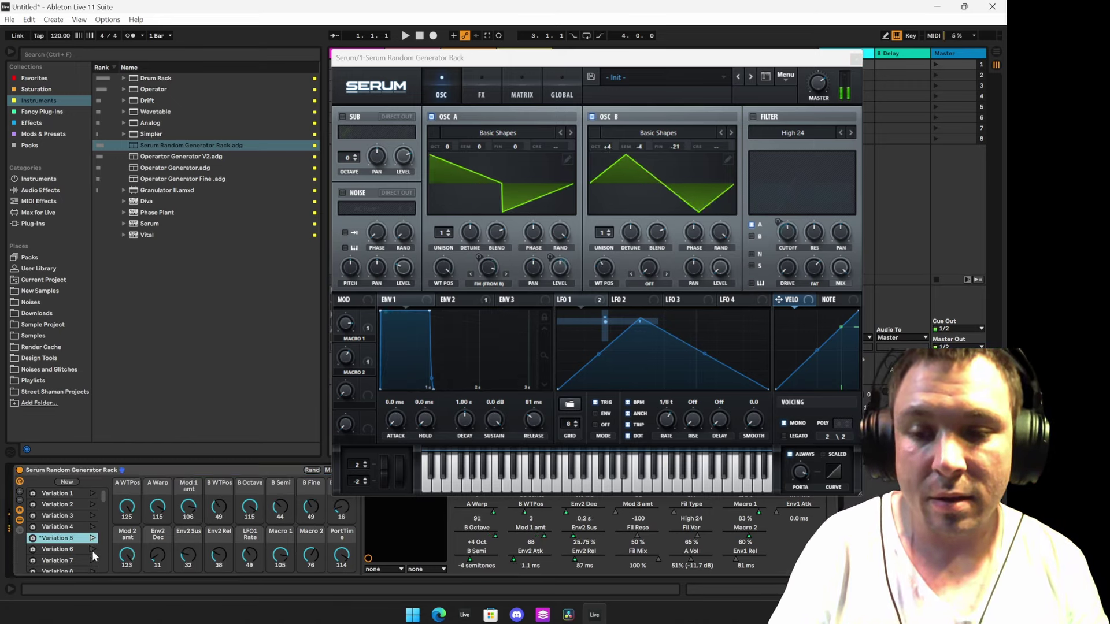
left_click(92, 560)
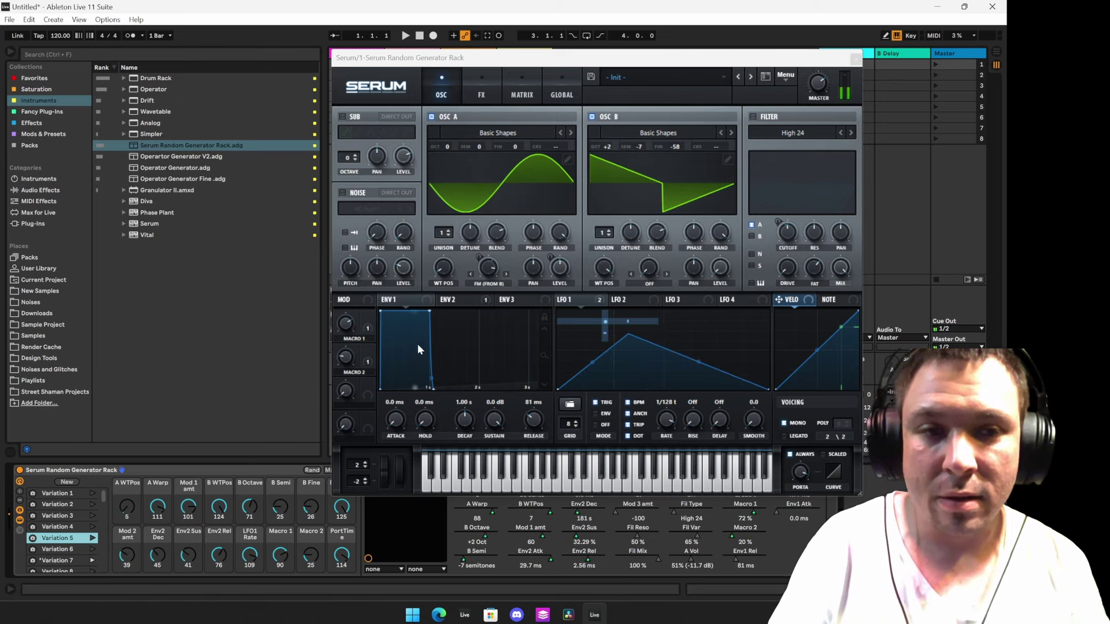
left_click(92, 560)
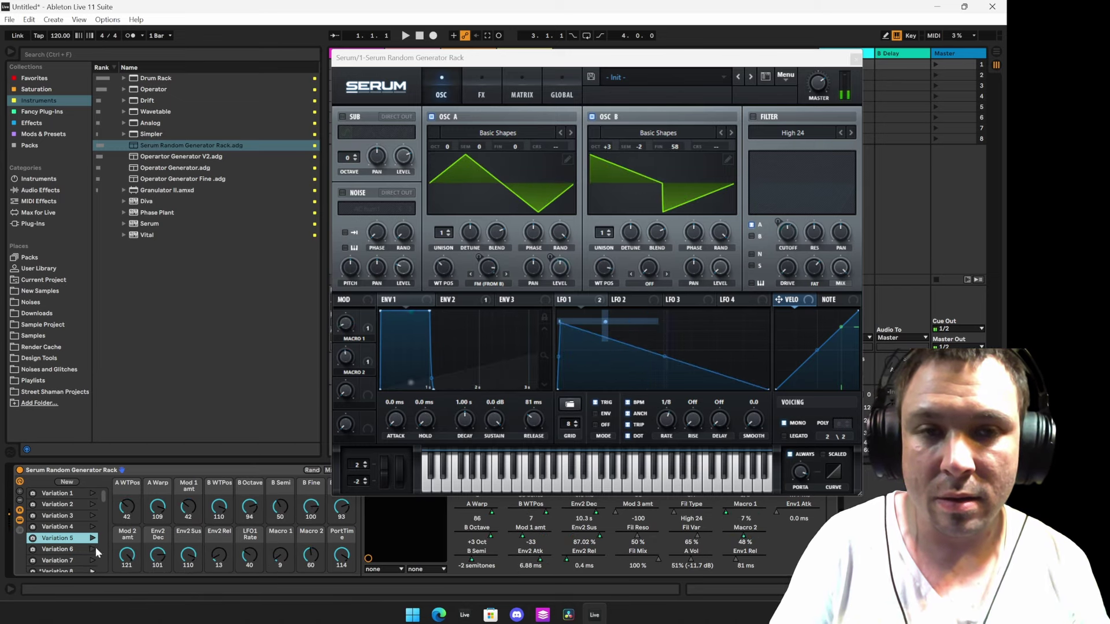
left_click(855, 58)
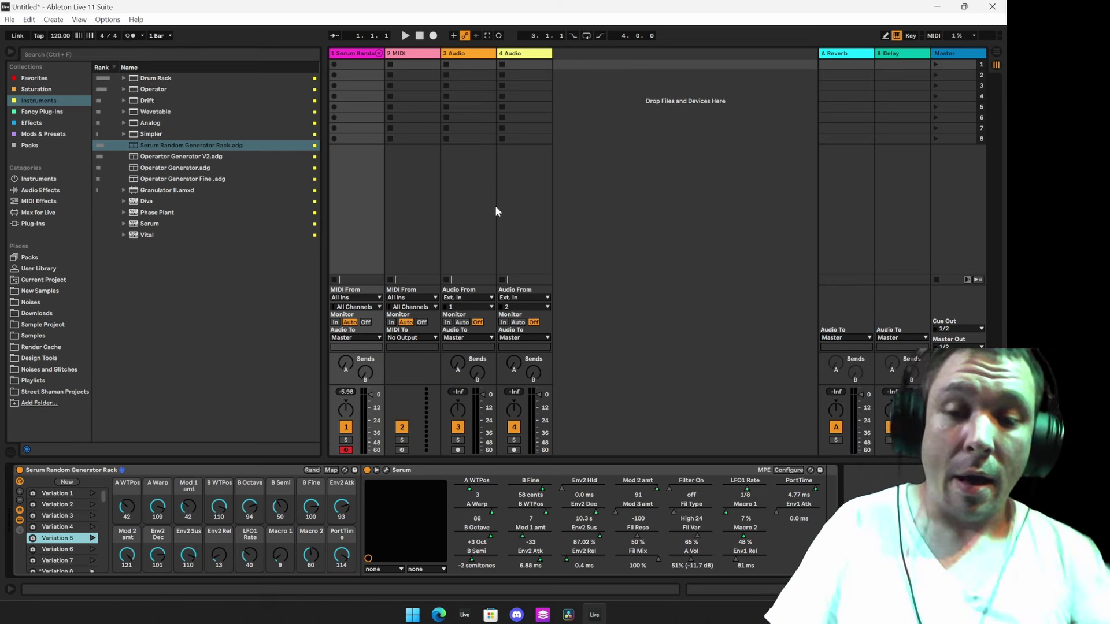
Step: Delete the generator rack, load a plain Serum on track 1, and open its editor
left_click(190, 471)
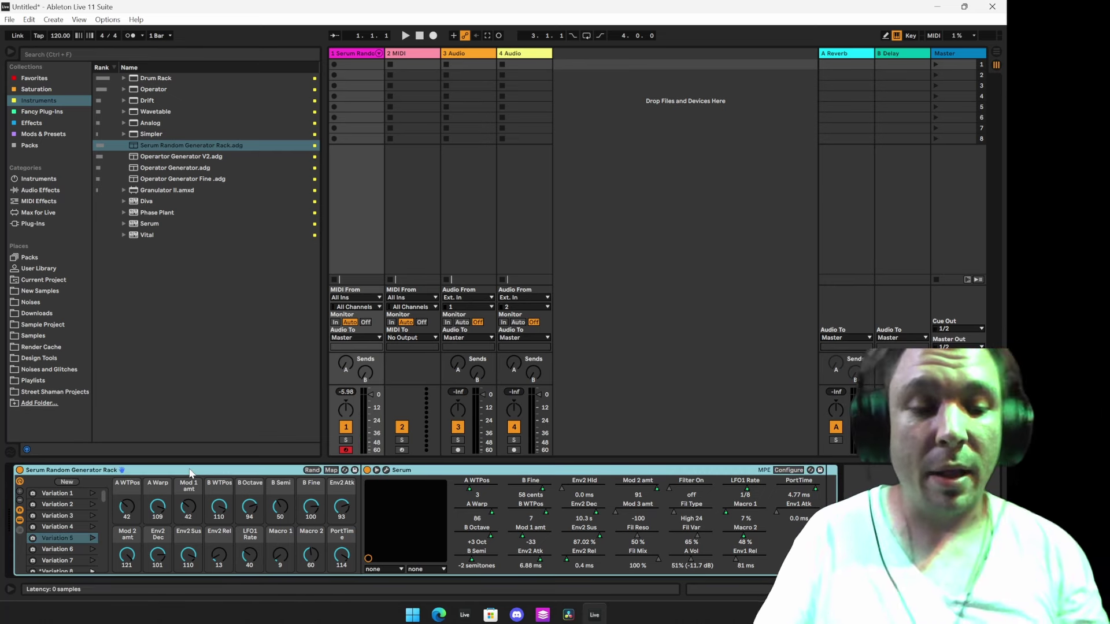
key("Delete")
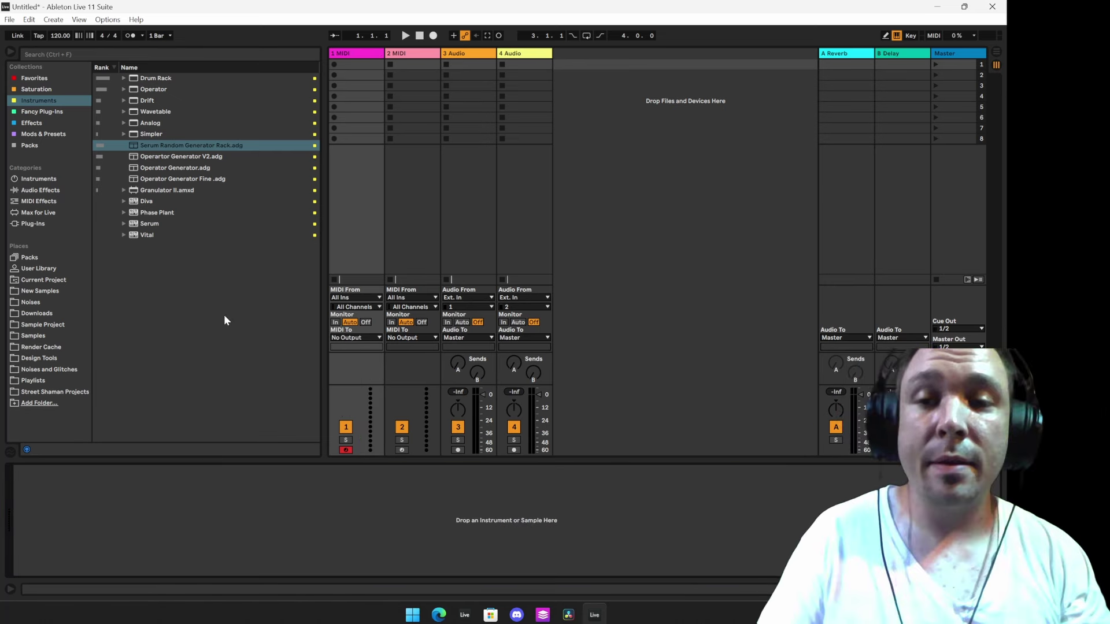
double_click(149, 223)
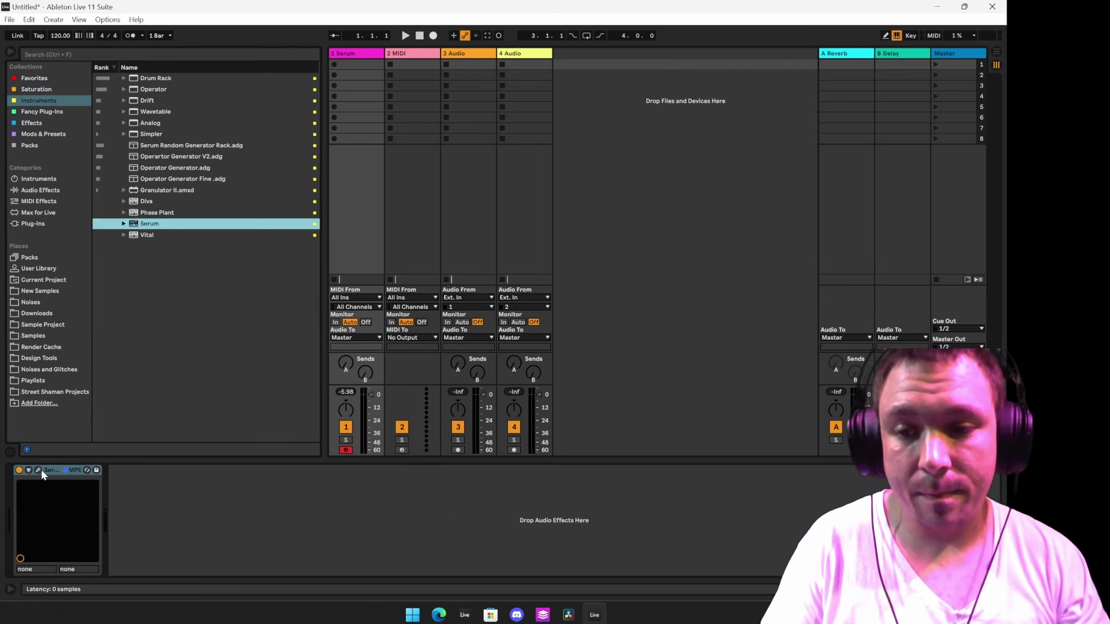
left_click(39, 471)
left_click(505, 141)
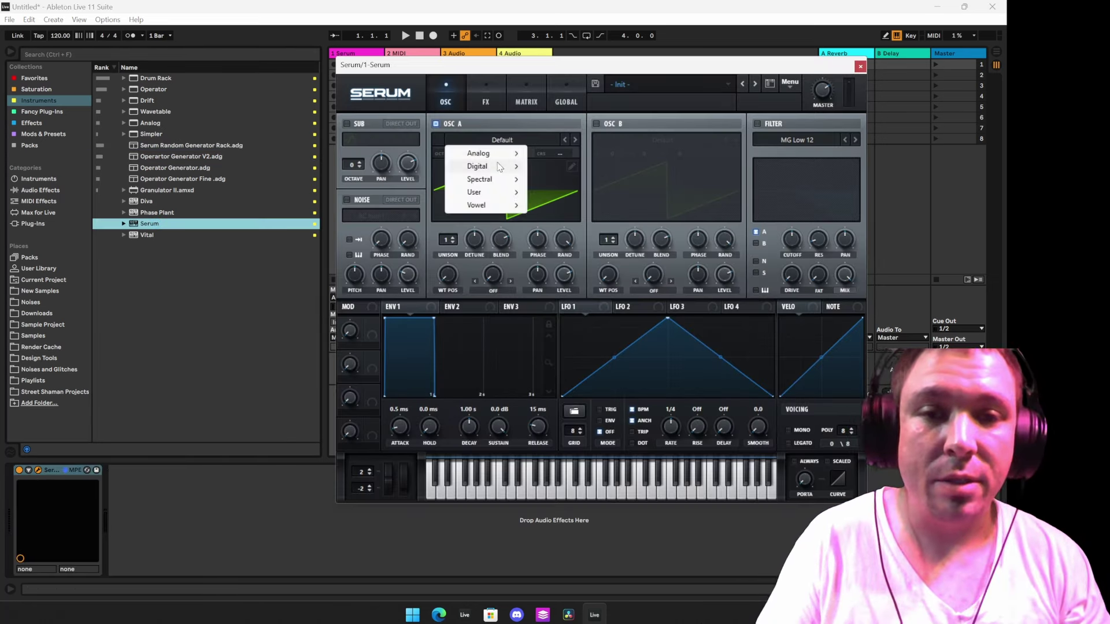
mouse_move(479, 166)
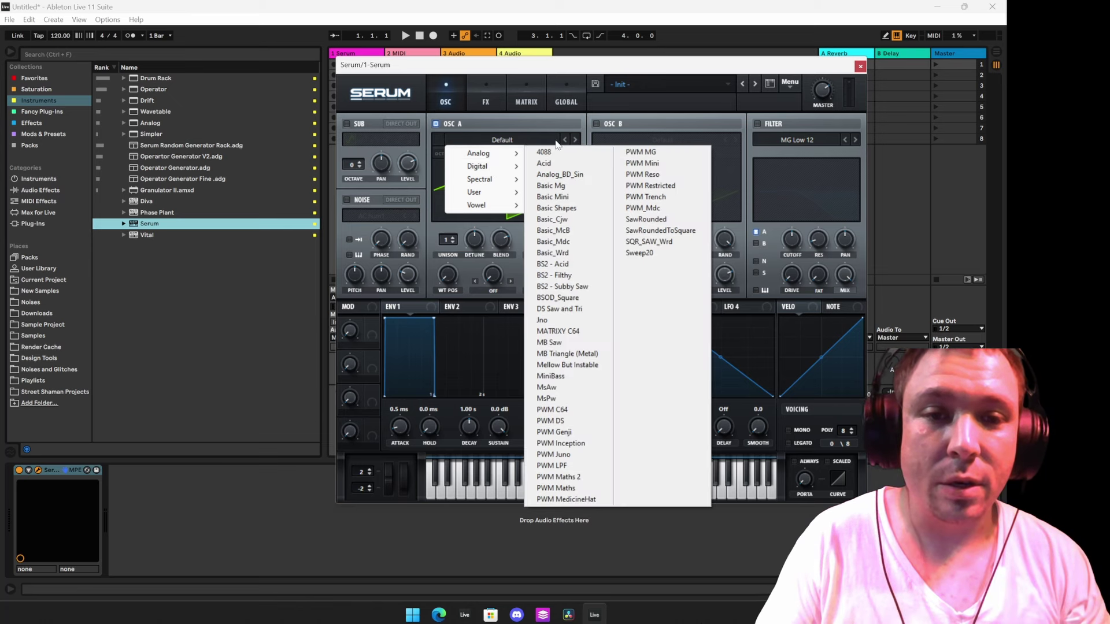
Step: Load Basic Shapes into Osc A, apply Morph - Spectral, and sweep the wavetable position
left_click(556, 208)
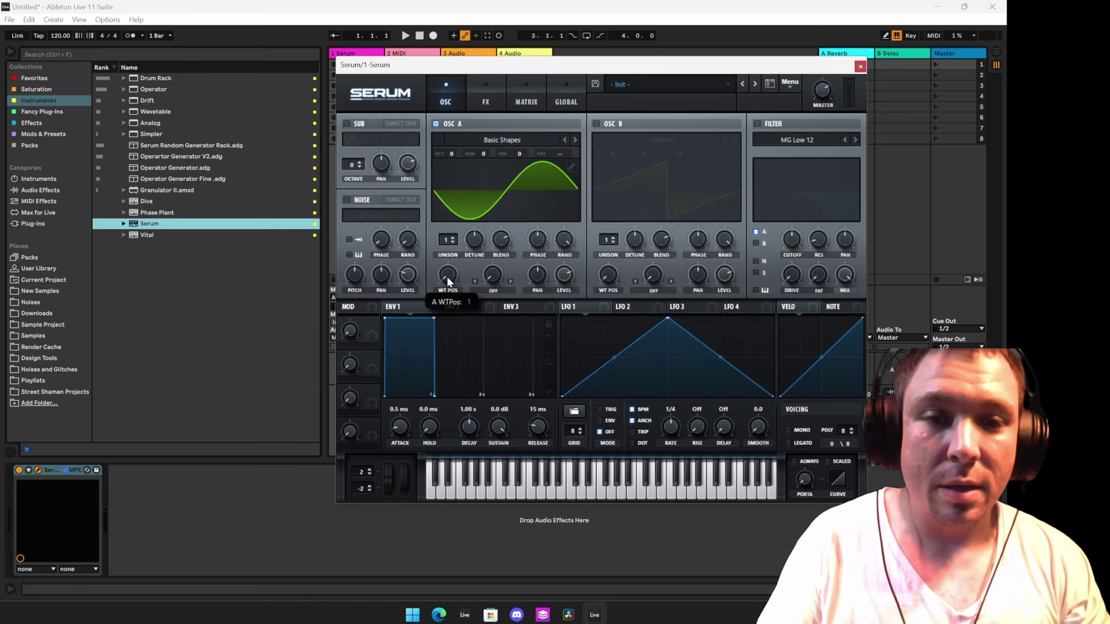
mouse_move(446, 277)
left_mouse_down()
mouse_move(457, 203)
mouse_move(440, 308)
left_mouse_up()
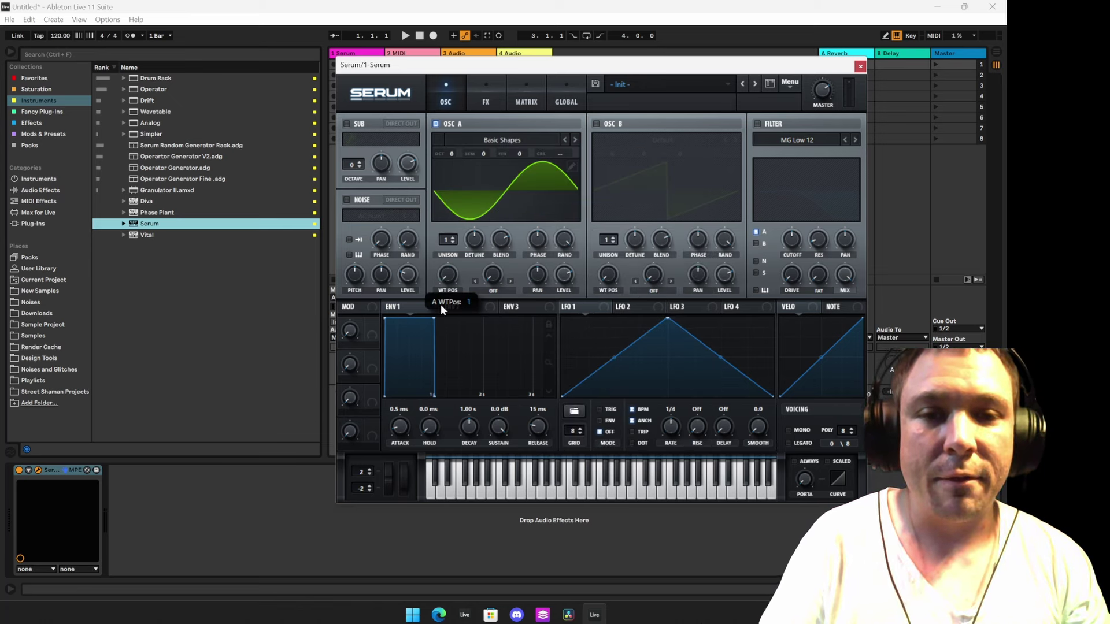
left_click(571, 167)
left_click(486, 203)
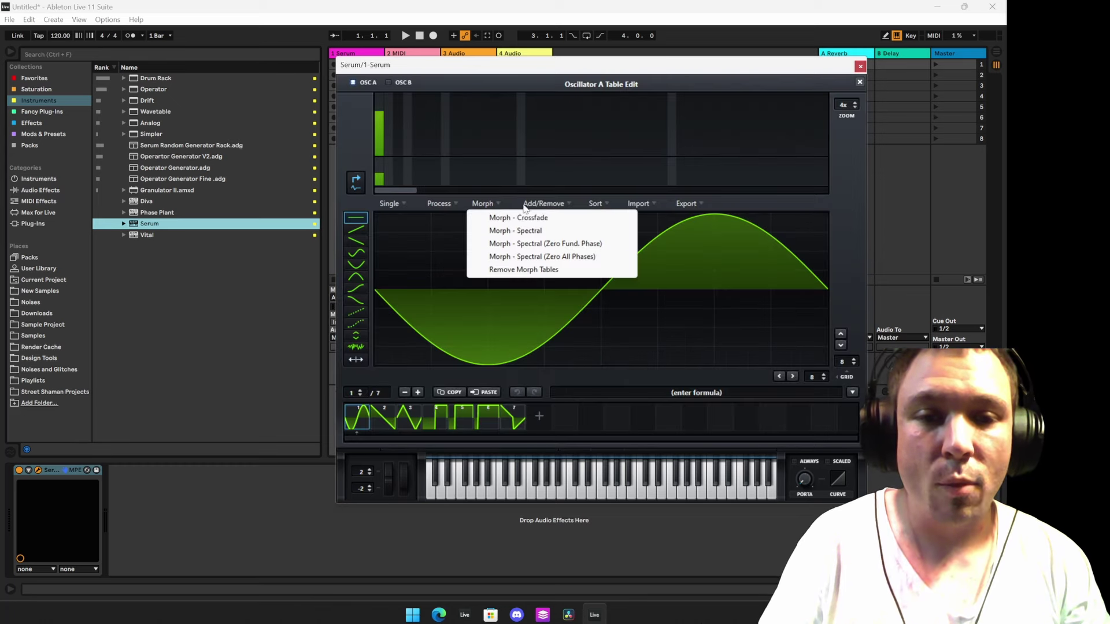
left_click(533, 231)
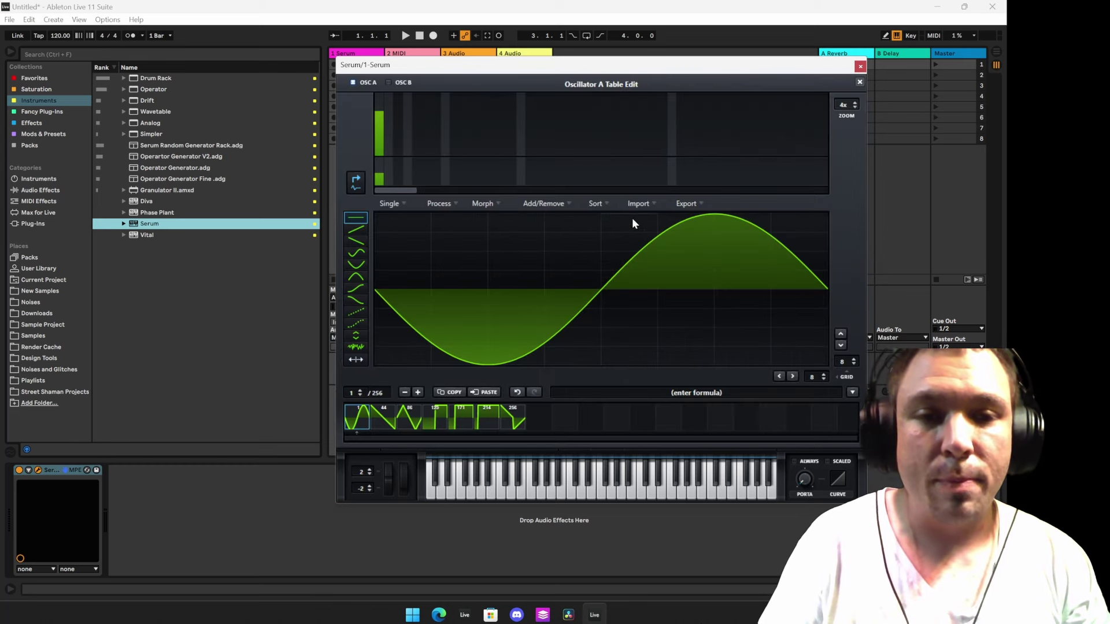
left_click(859, 83)
left_click_drag(444, 276, 470, 186)
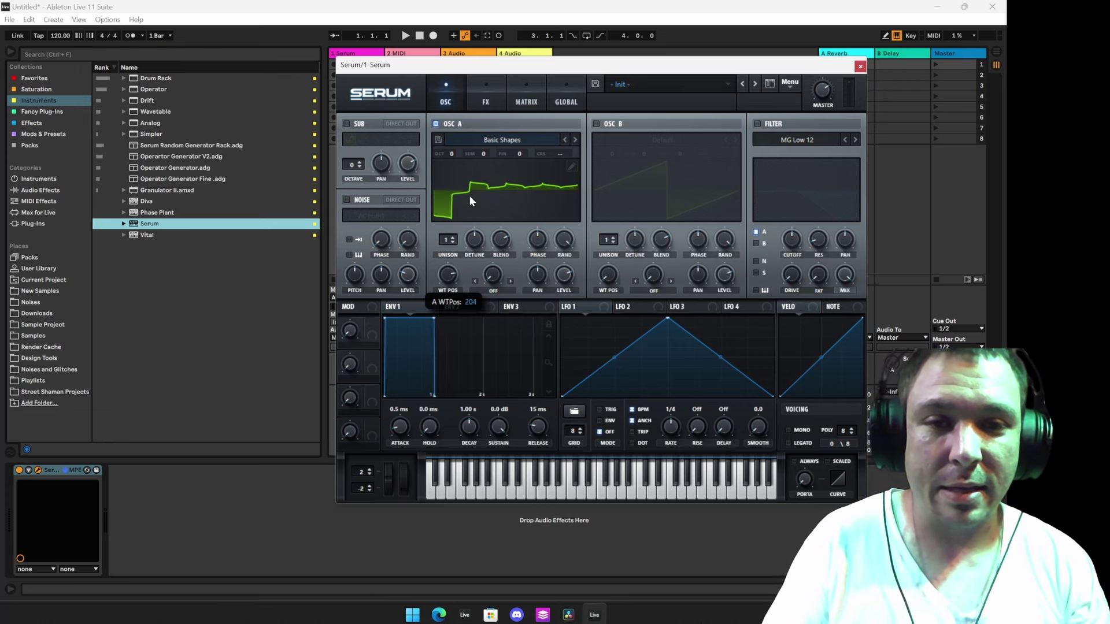
left_click_drag(471, 186, 481, 334)
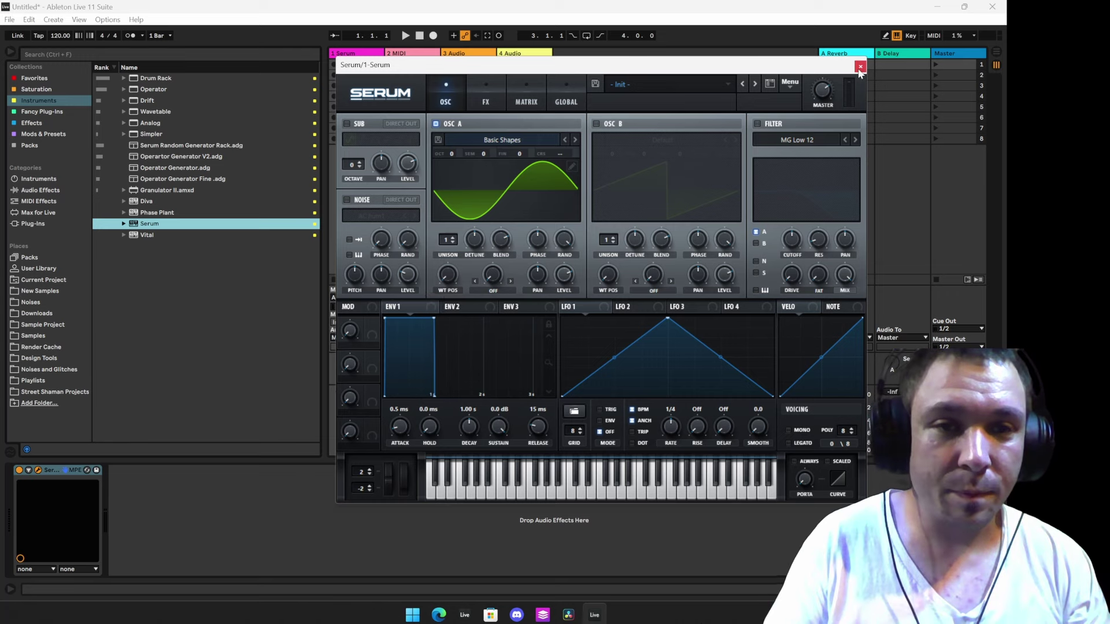
Step: Load the Basic Shapes #10 preset and step through Basic Shapes presets to #5
left_click(685, 84)
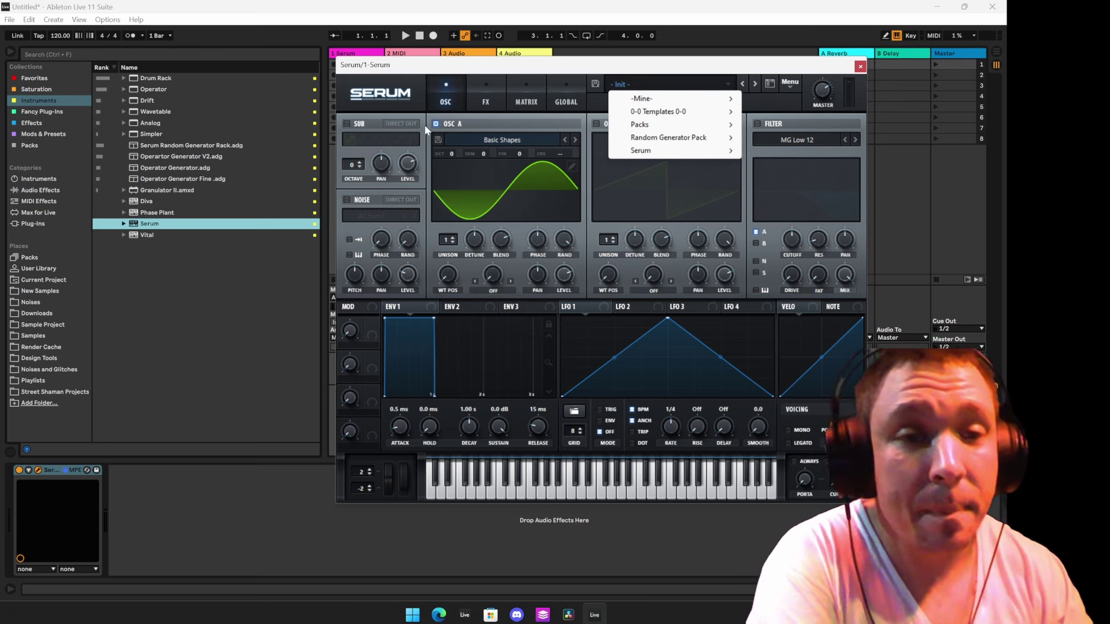
mouse_move(667, 137)
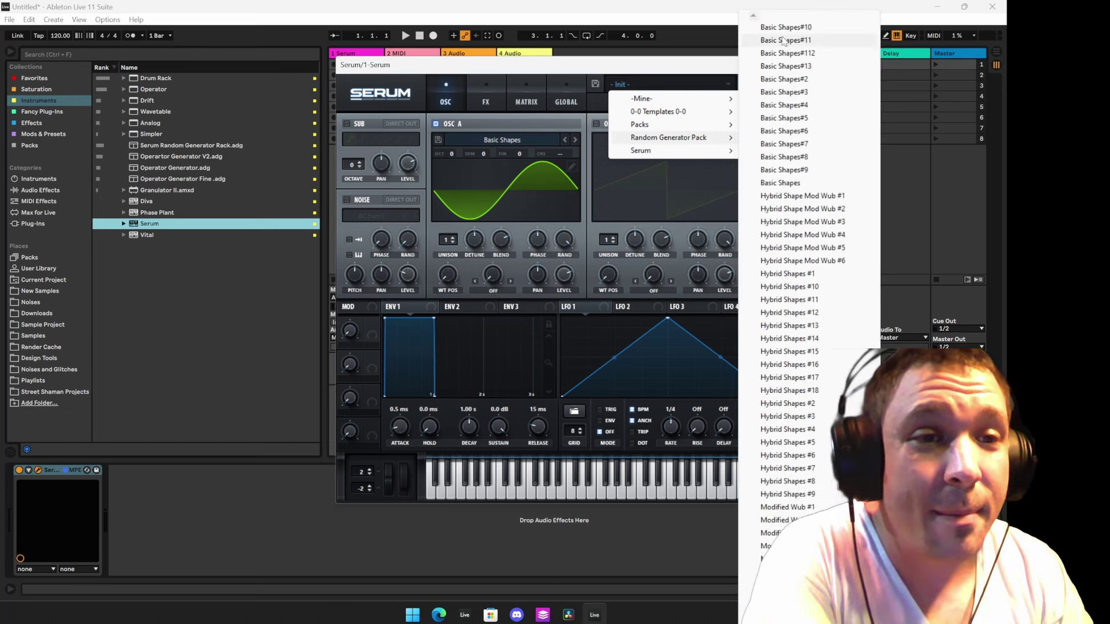
left_click(786, 27)
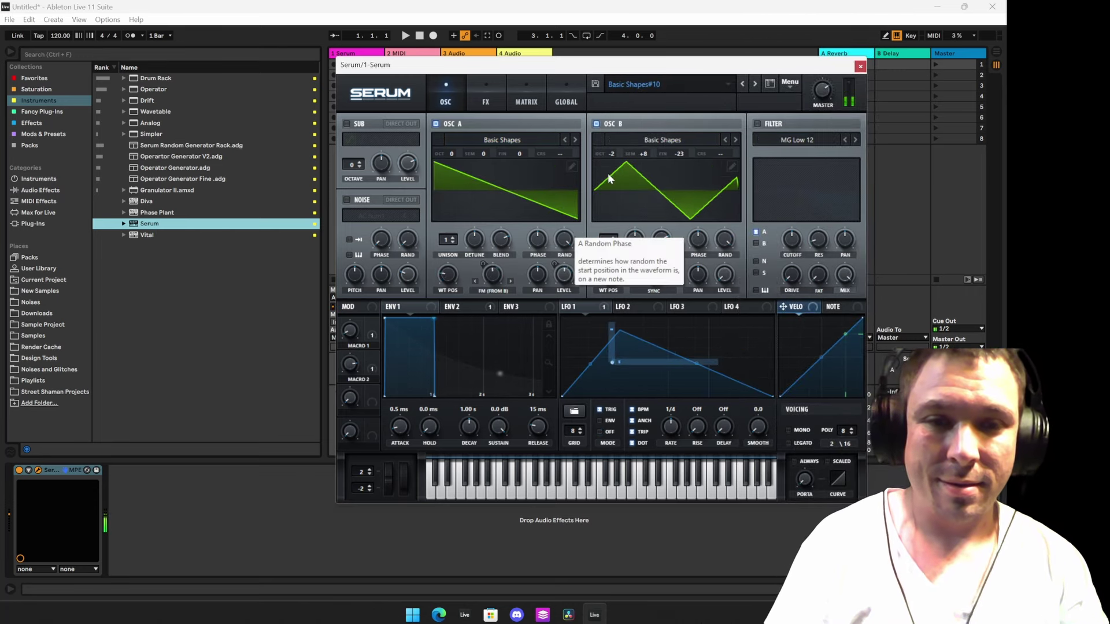
left_click(757, 84)
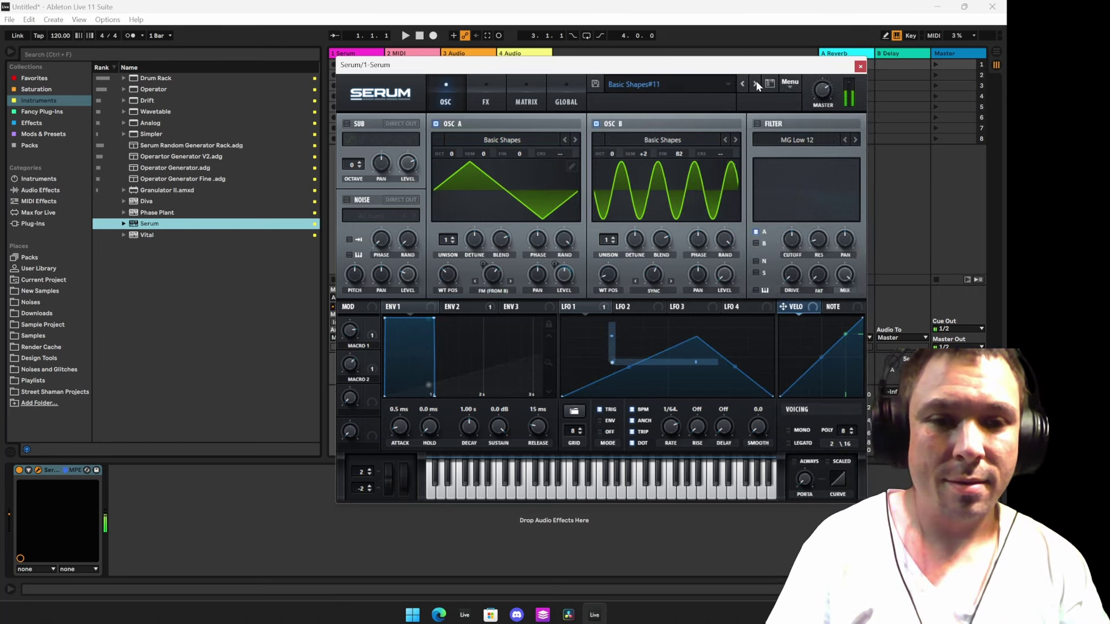
left_click(755, 80)
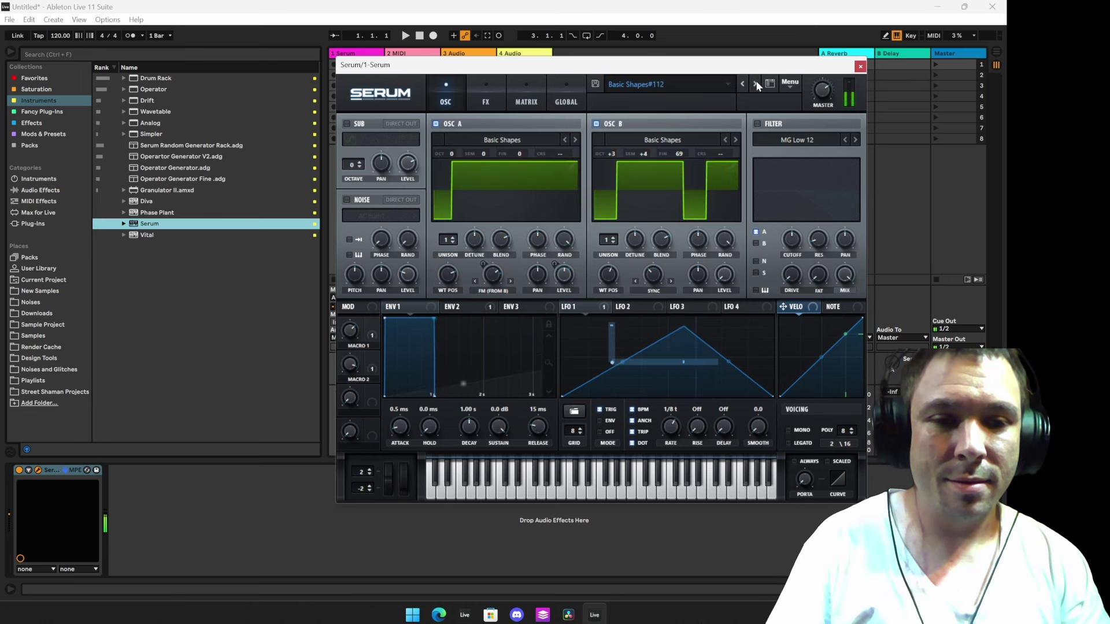
left_click(755, 81)
left_click(755, 80)
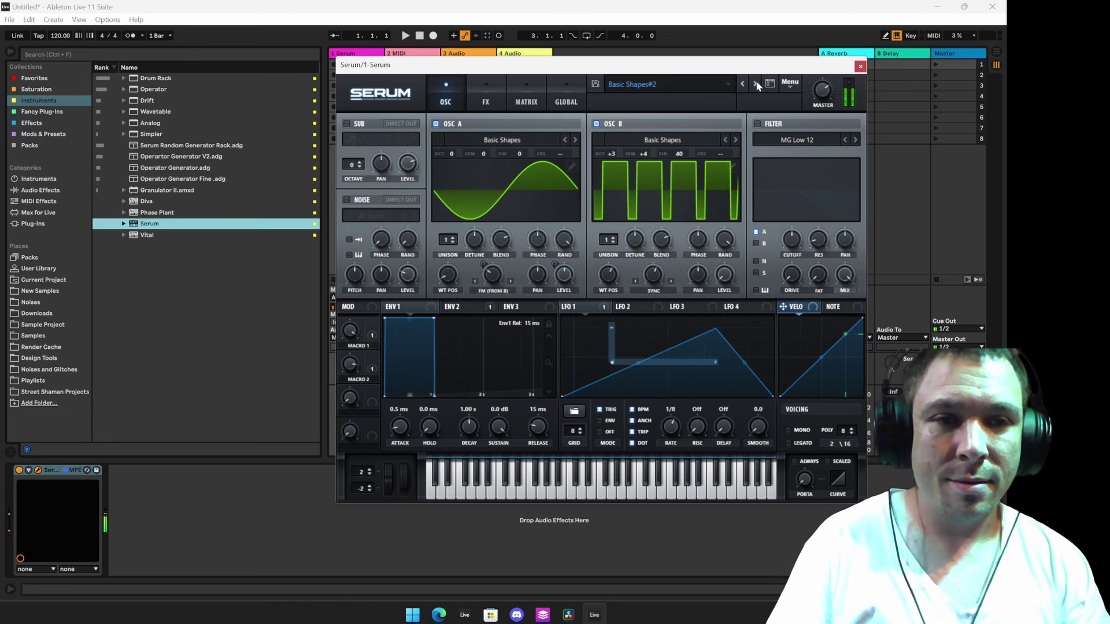
left_click(755, 80)
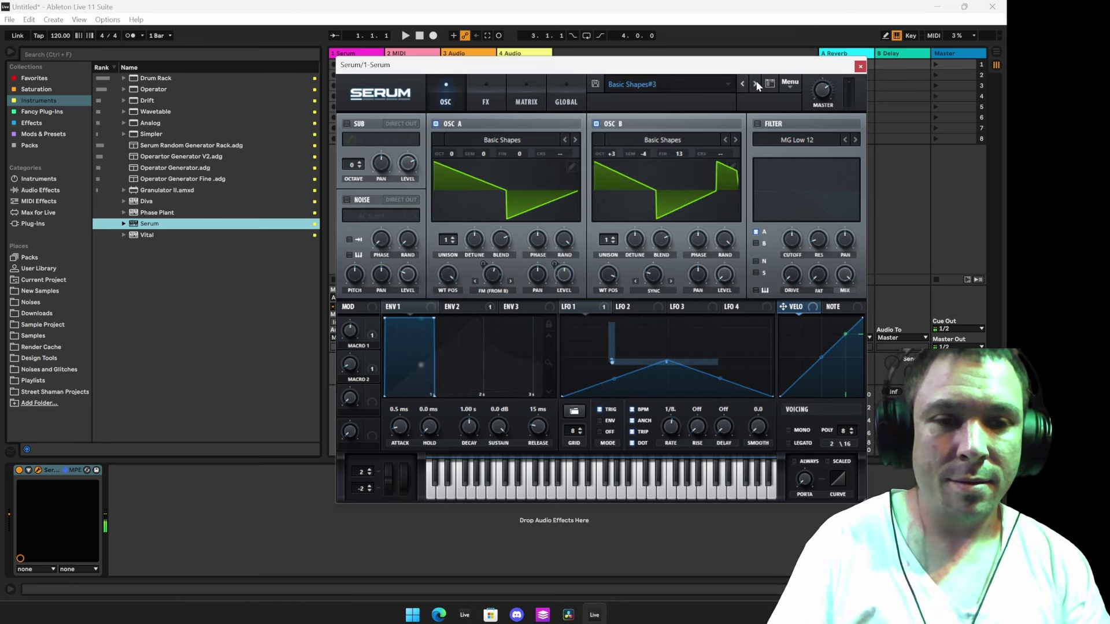
left_click(755, 80)
left_click(755, 81)
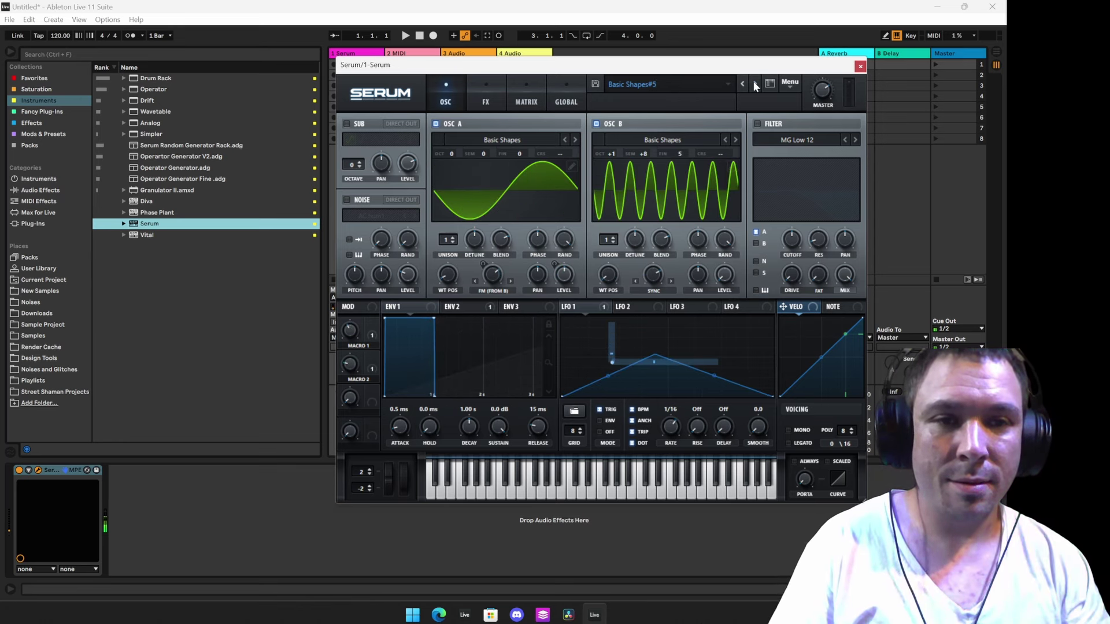
Step: Step through the Hybrid Shape Mod Wub and Hybrid Shapes presets, #10 through #3
left_click(754, 81)
left_click(753, 80)
left_click(754, 81)
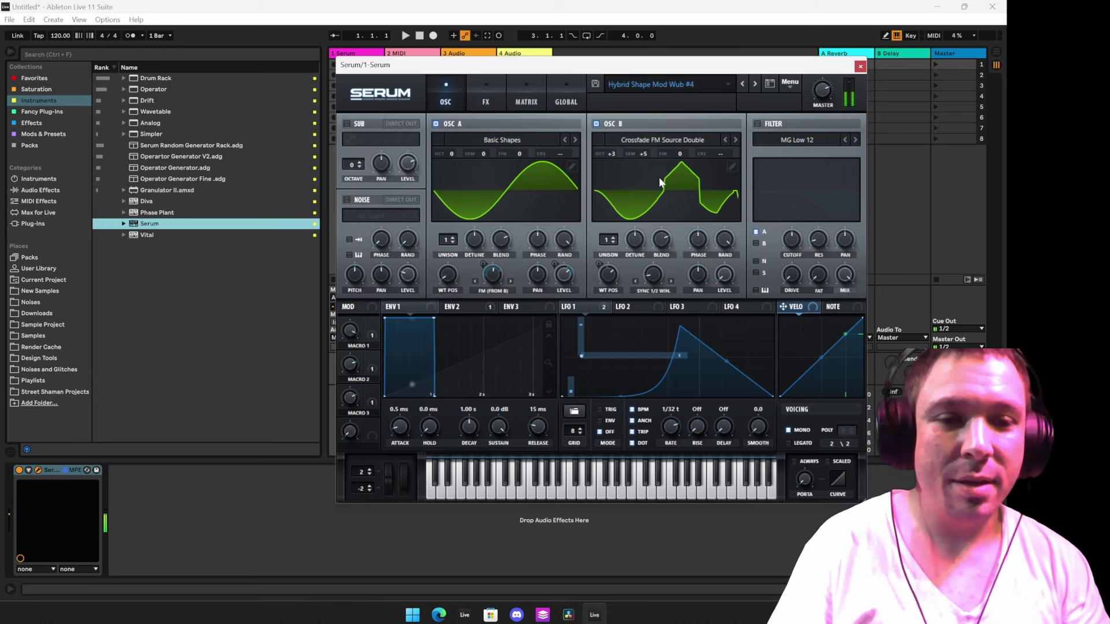
left_click(754, 85)
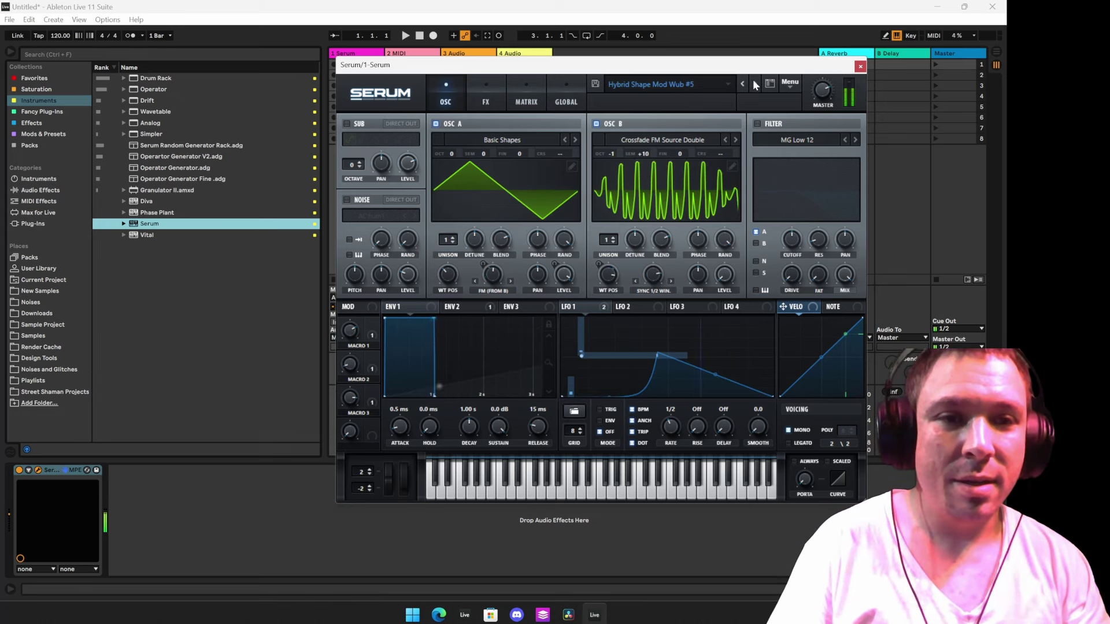
left_click(753, 85)
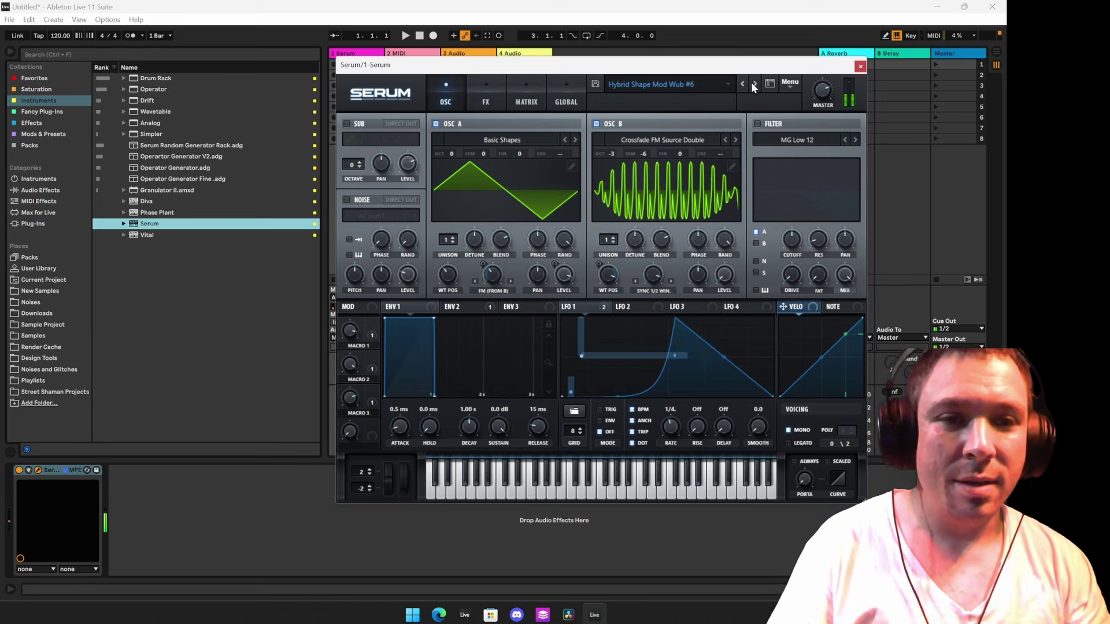
left_click(754, 84)
left_click(753, 84)
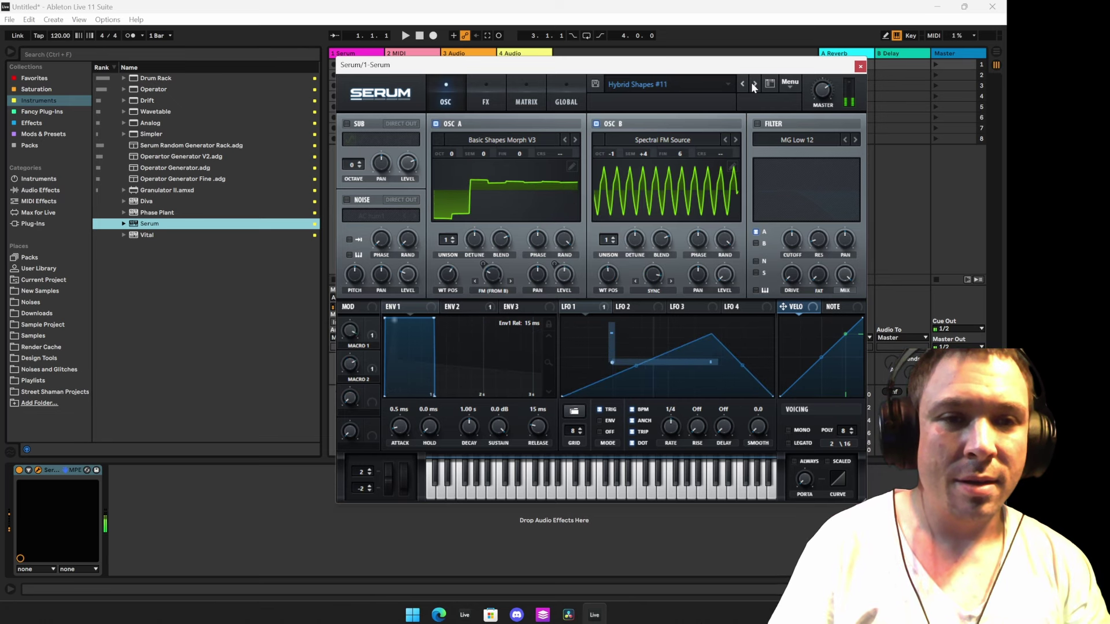
left_click(753, 84)
left_click(752, 83)
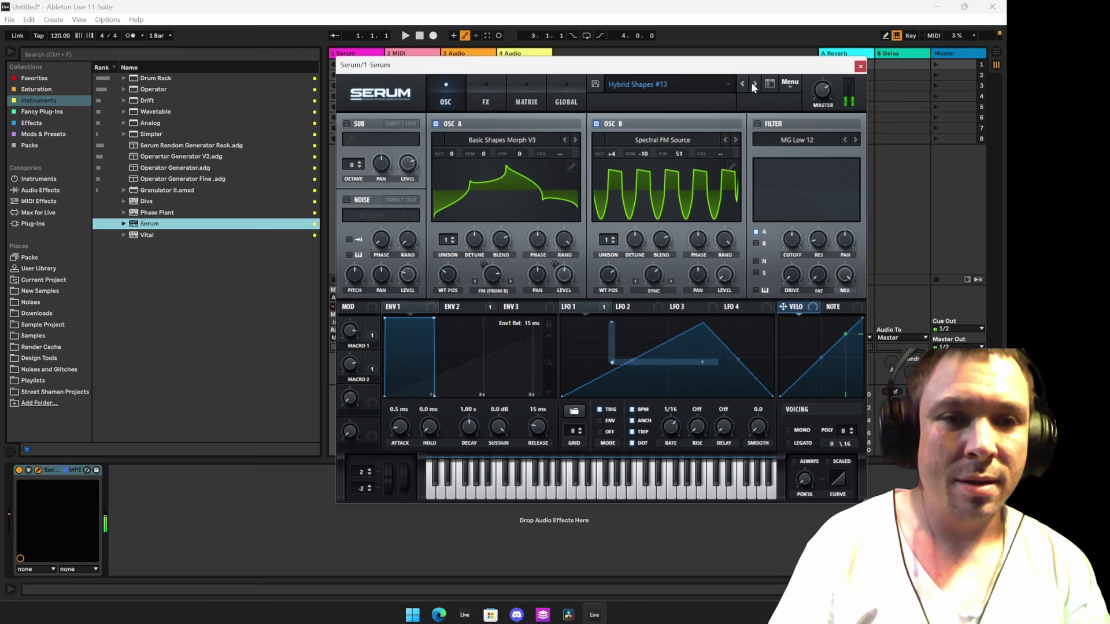
left_click(752, 83)
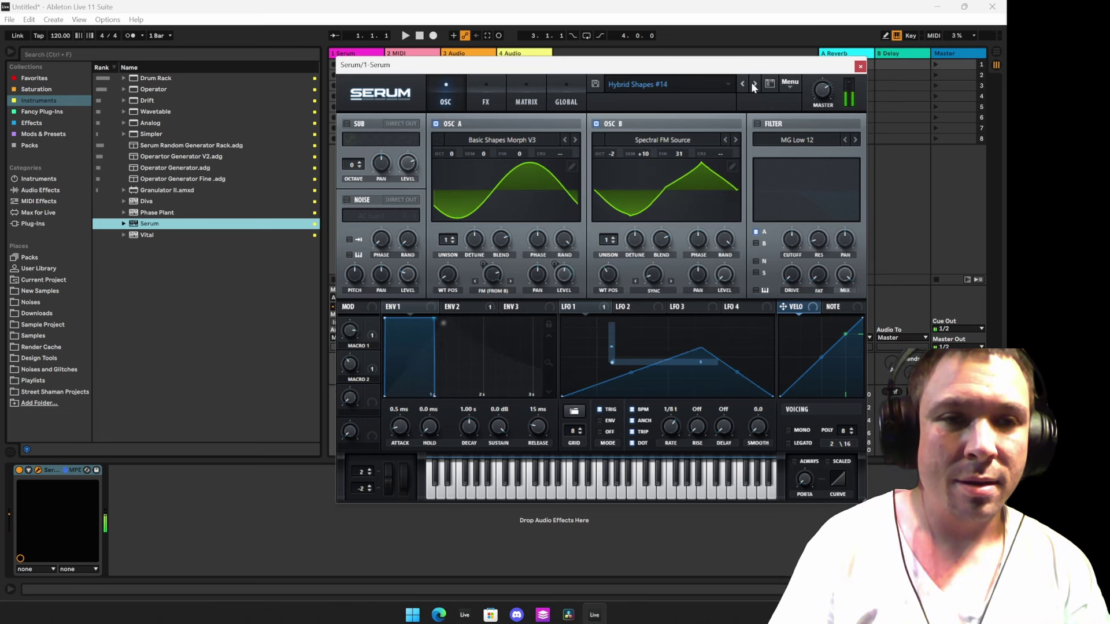
left_click(752, 84)
left_click(752, 83)
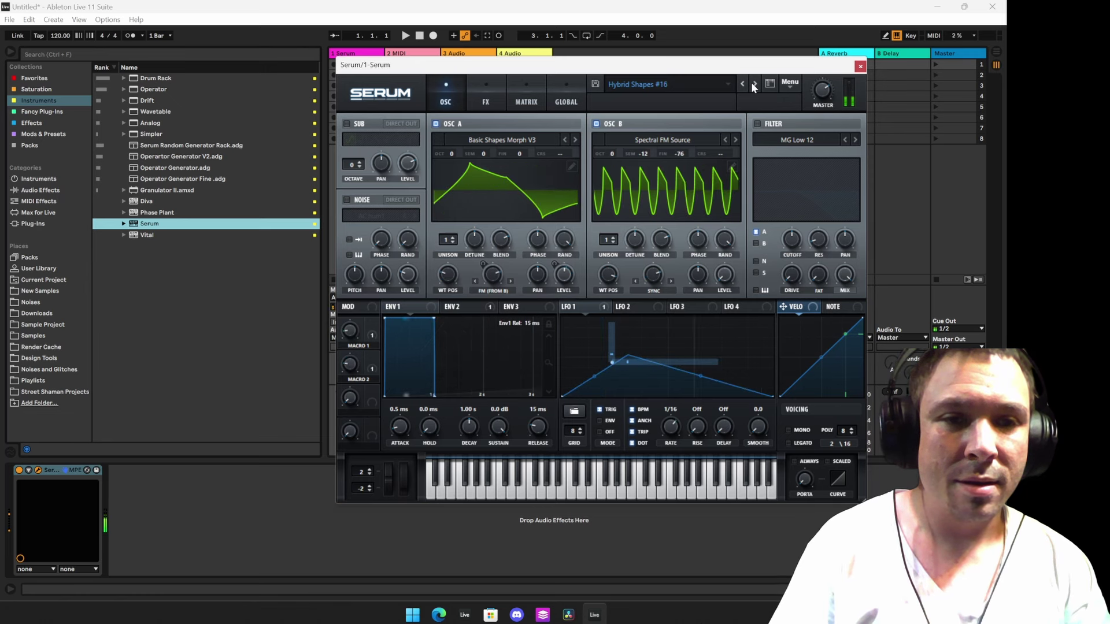
left_click(754, 84)
left_click(753, 84)
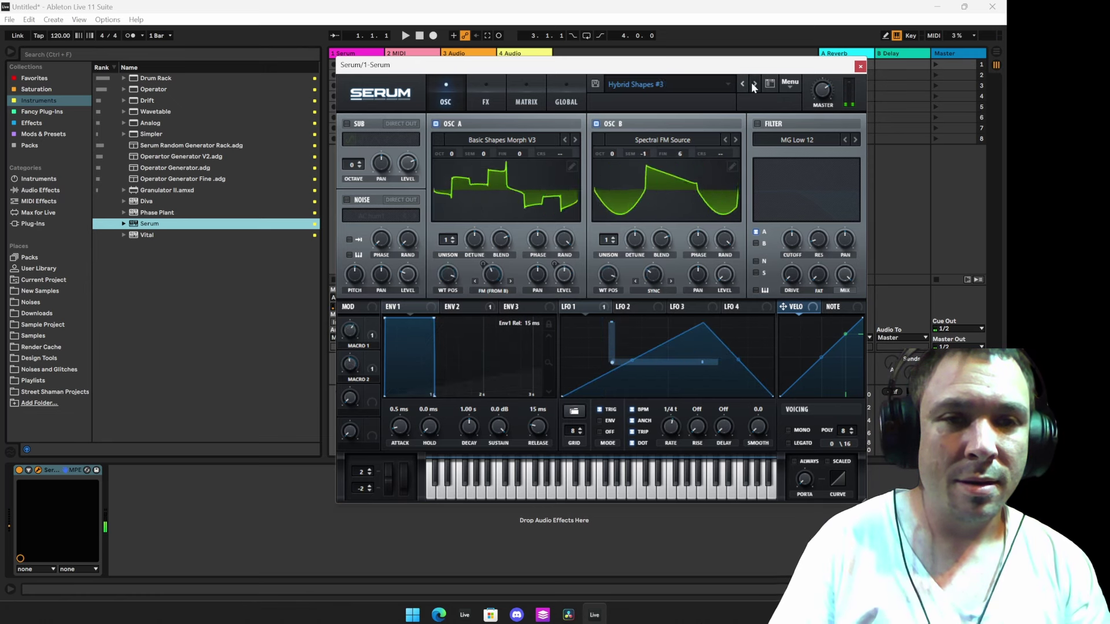
Step: Step through Modified Wub, Morph Shapes and Morph Table Sync presets, then browse the Random Generator Pack
left_click(751, 82)
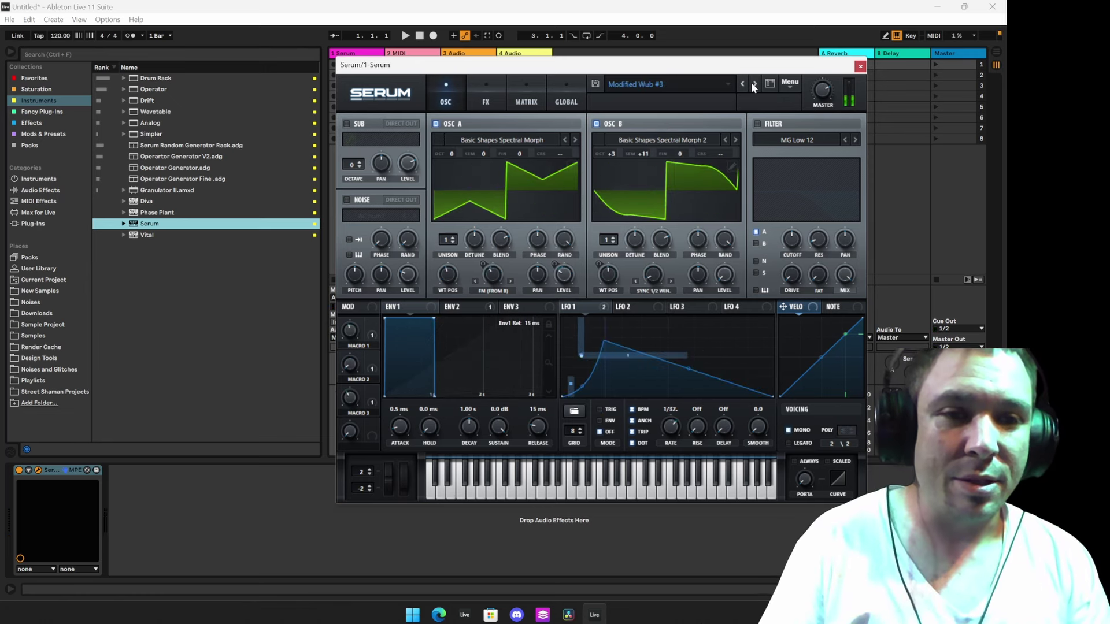
left_click(750, 82)
left_click(751, 82)
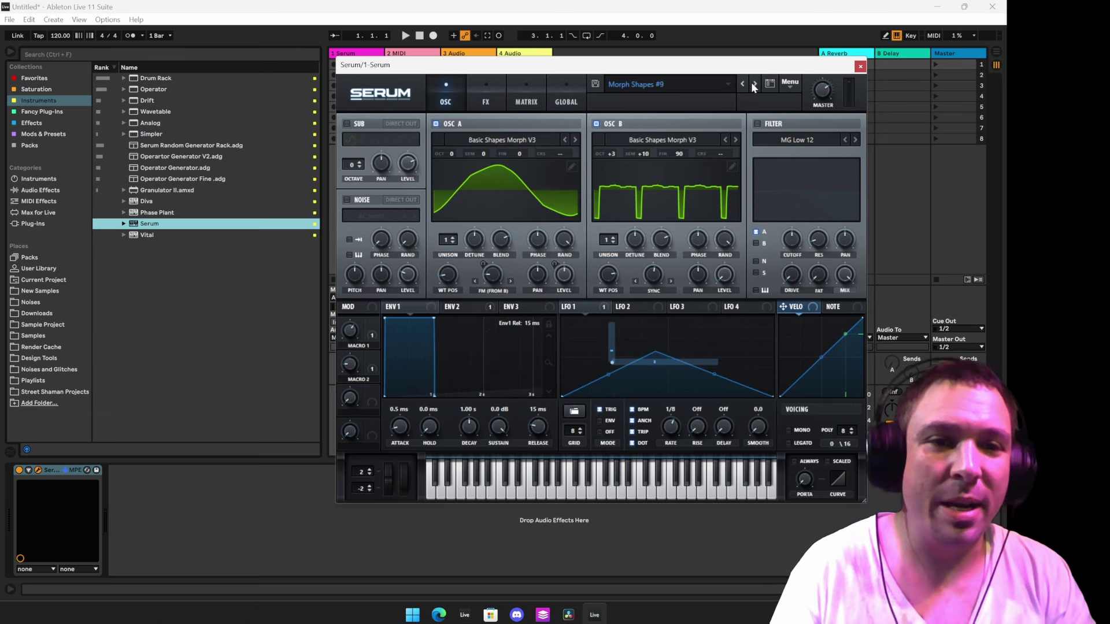
left_click(751, 82)
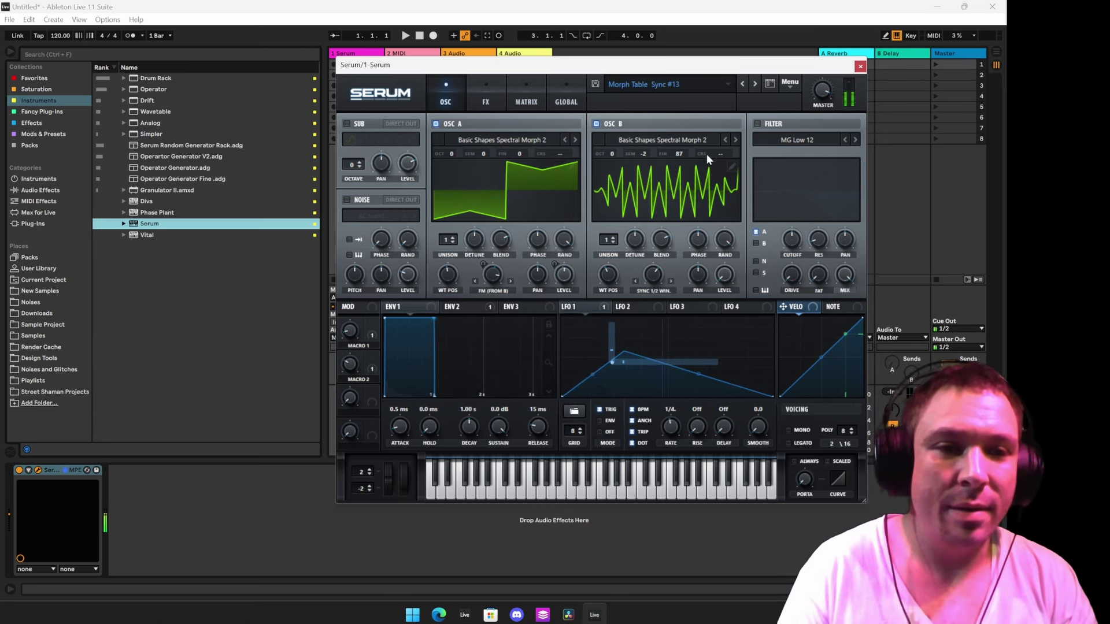
left_click(753, 83)
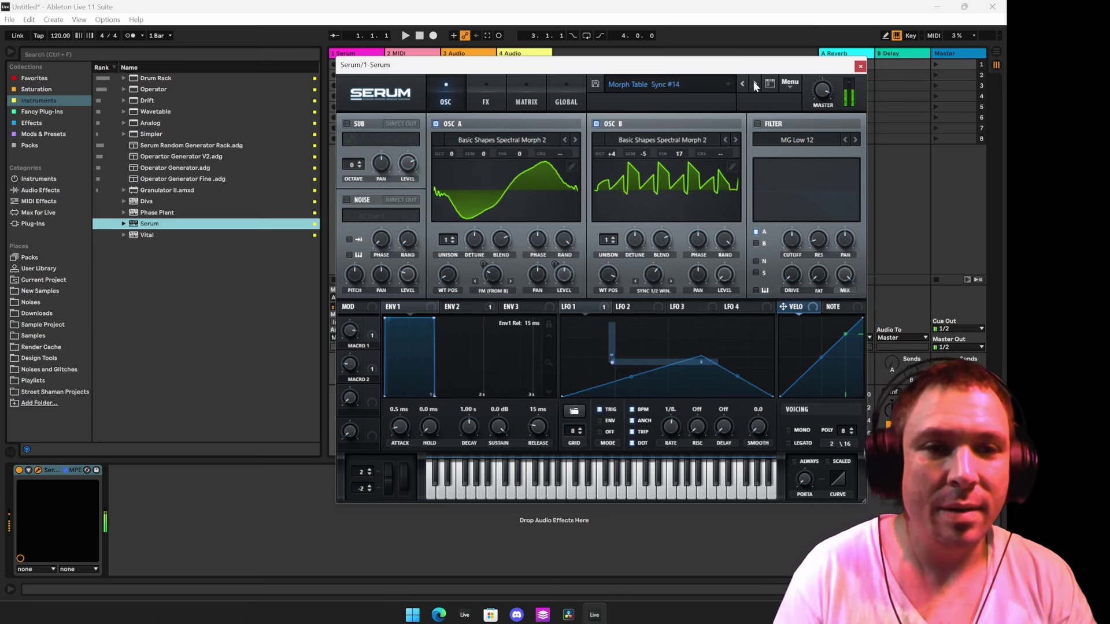
left_click(754, 83)
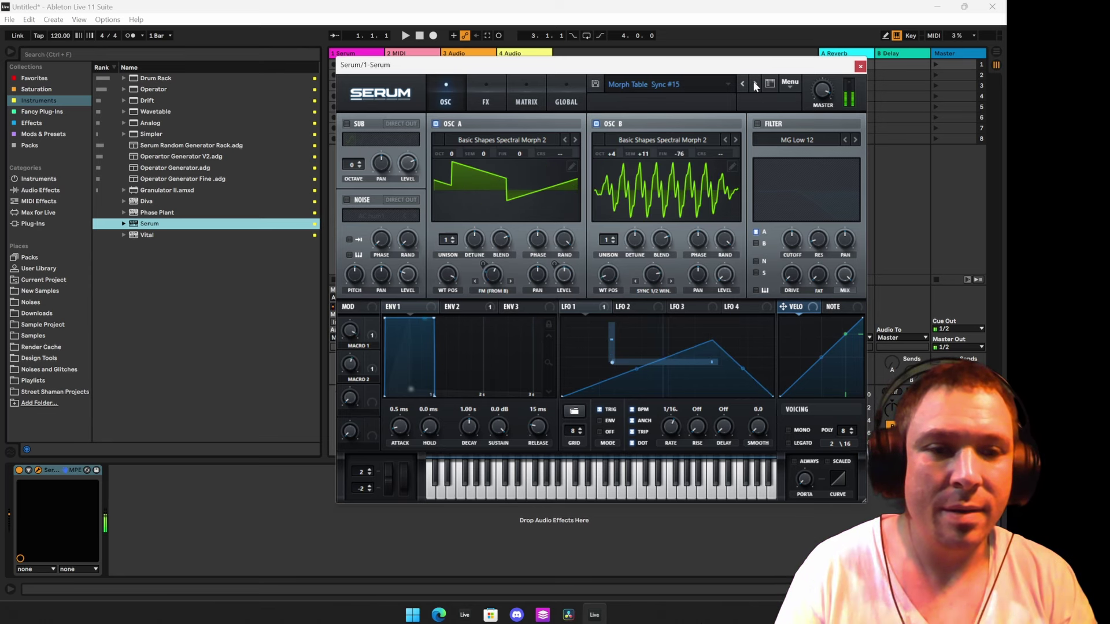
left_click(753, 82)
left_click(753, 83)
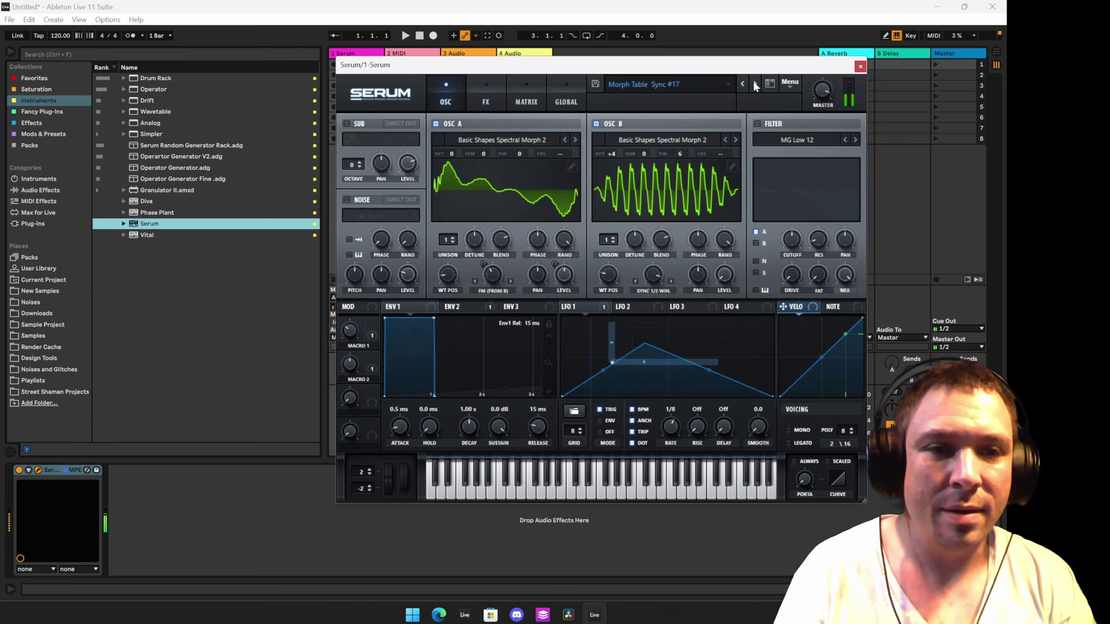
left_click(753, 83)
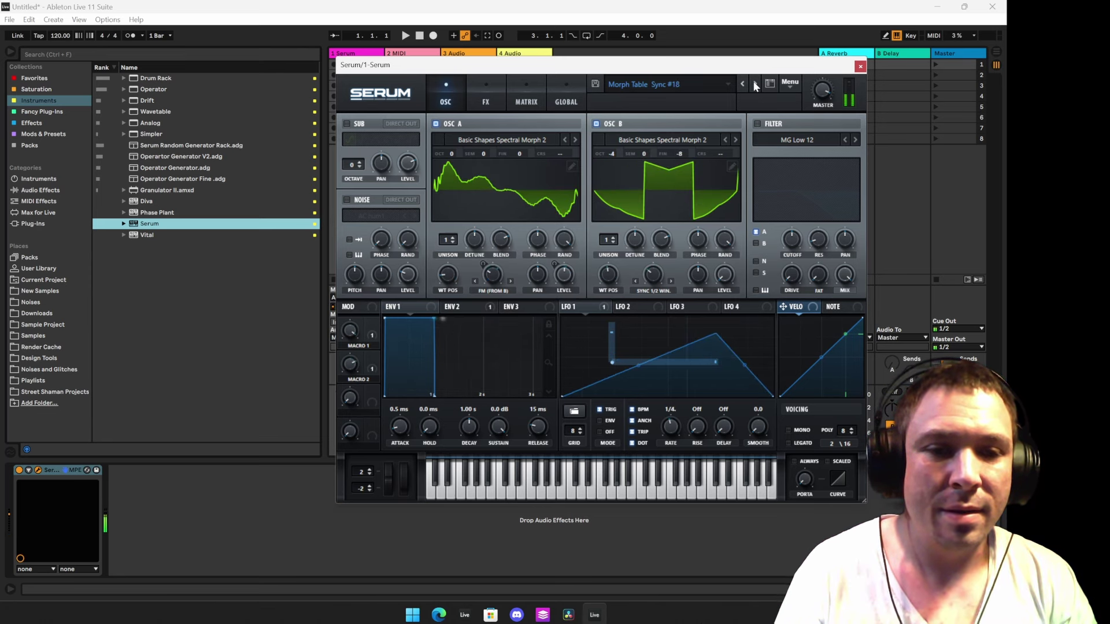
left_click(754, 84)
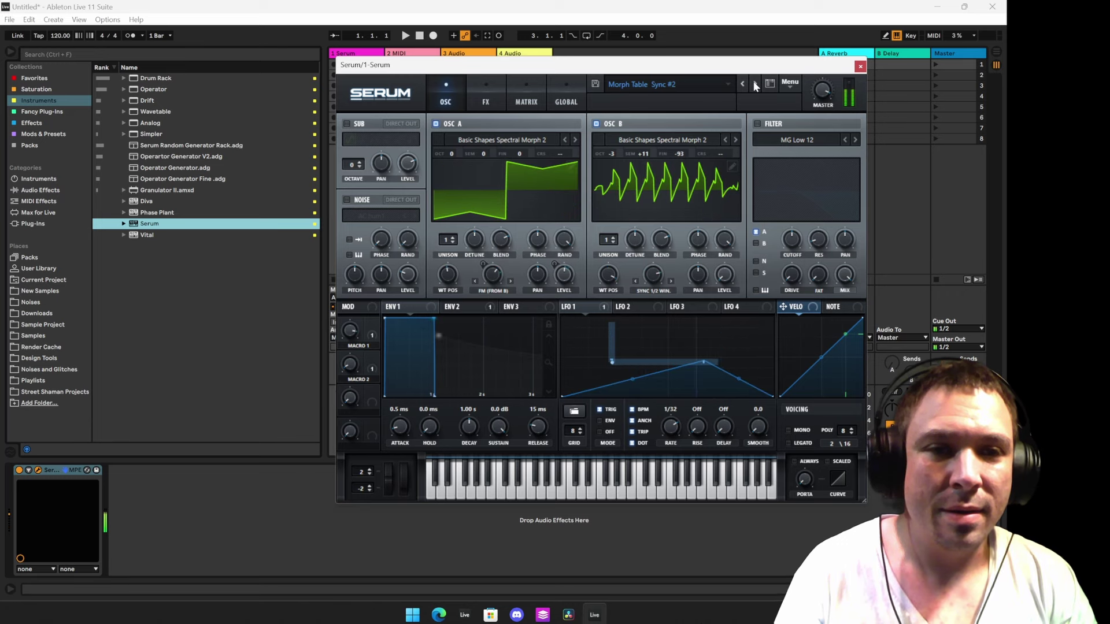
left_click(754, 83)
left_click(667, 85)
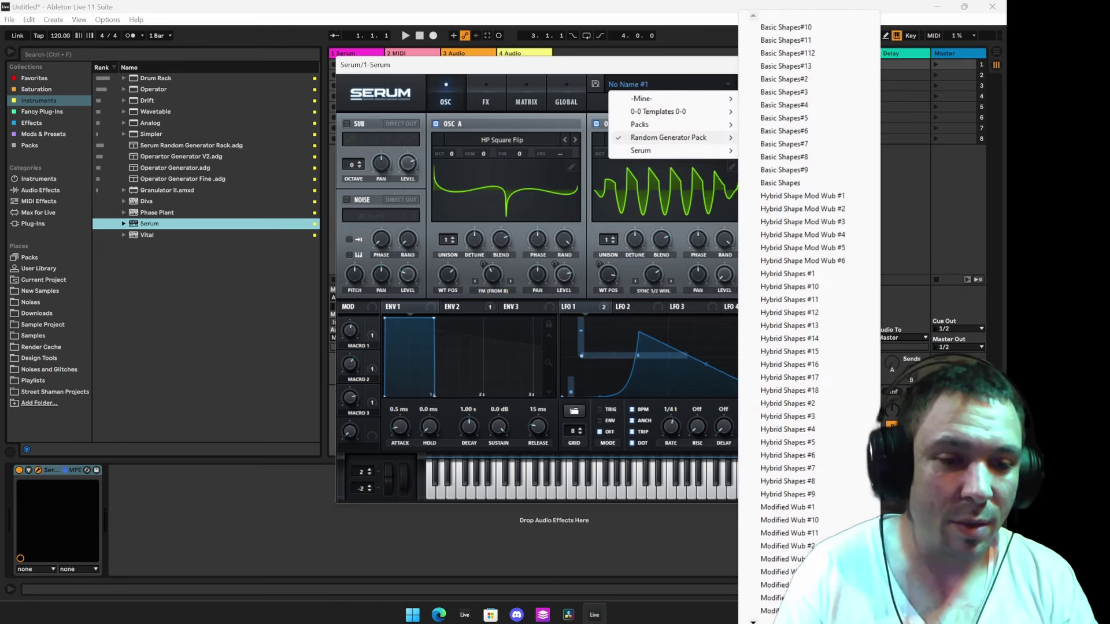
Step: Load the first Off Wub Osc preset, shift the keyboard octave, and audition the next few
left_click(785, 607)
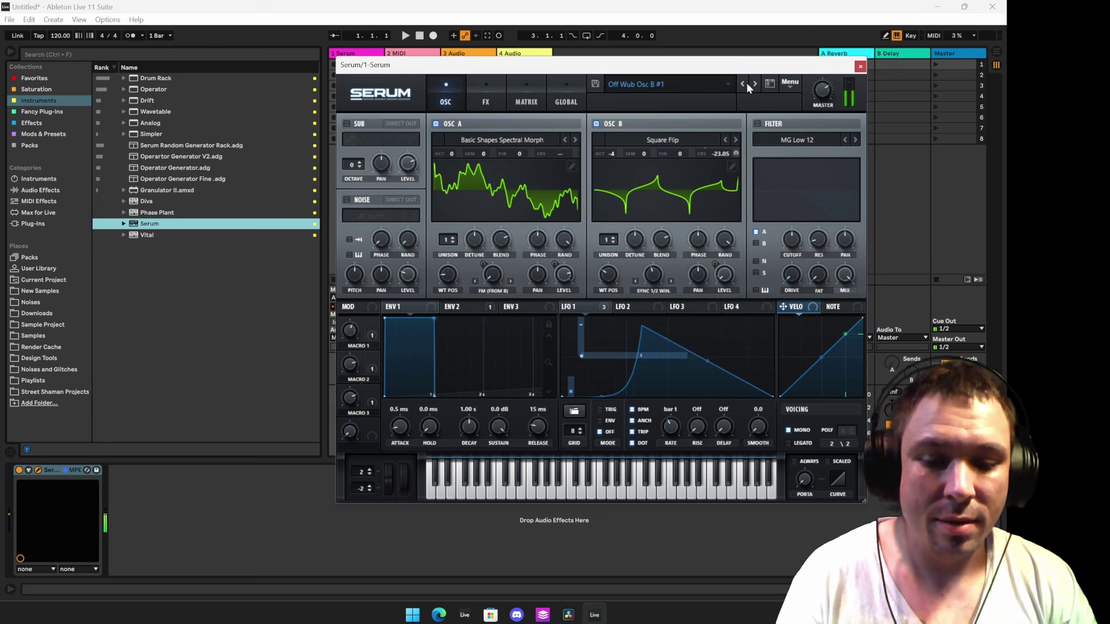
key("z")
key("z")
key("z")
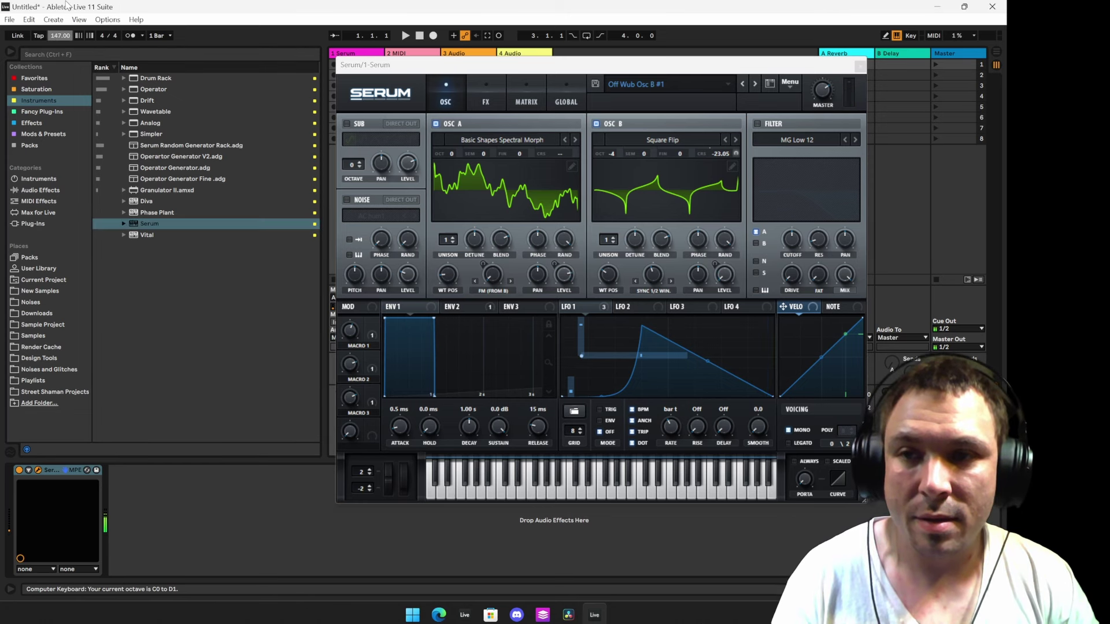
left_click(755, 83)
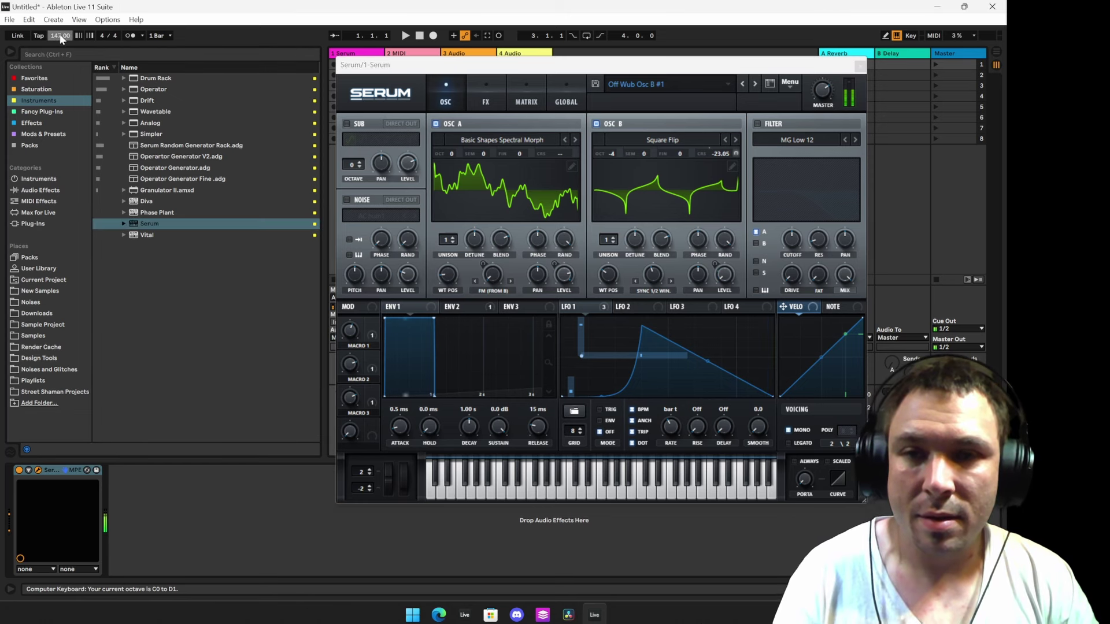
left_click(755, 82)
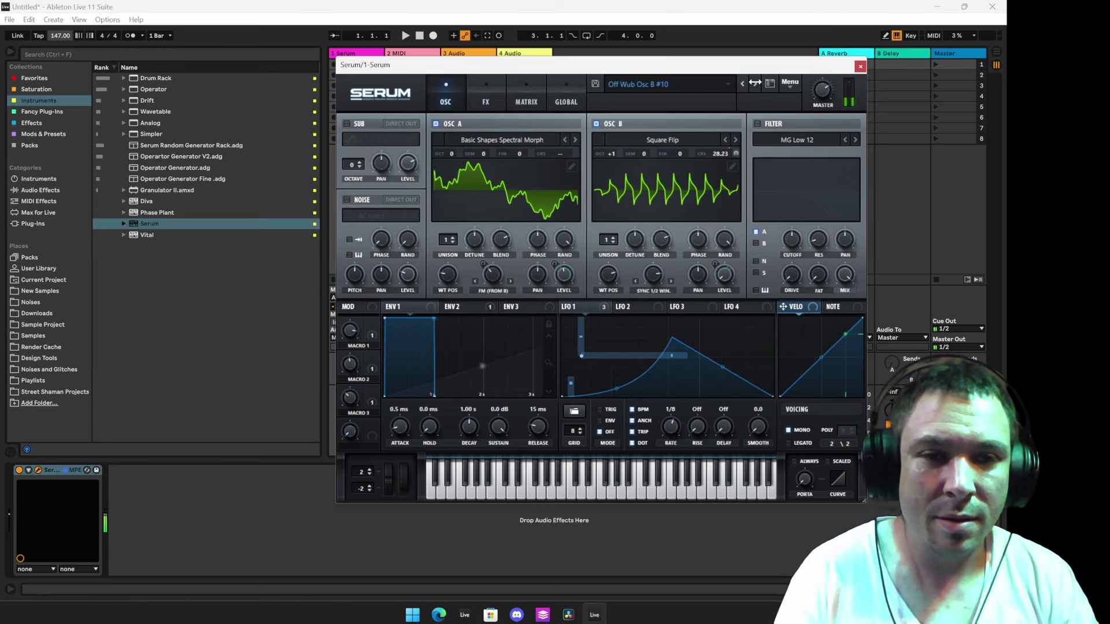
left_click(756, 83)
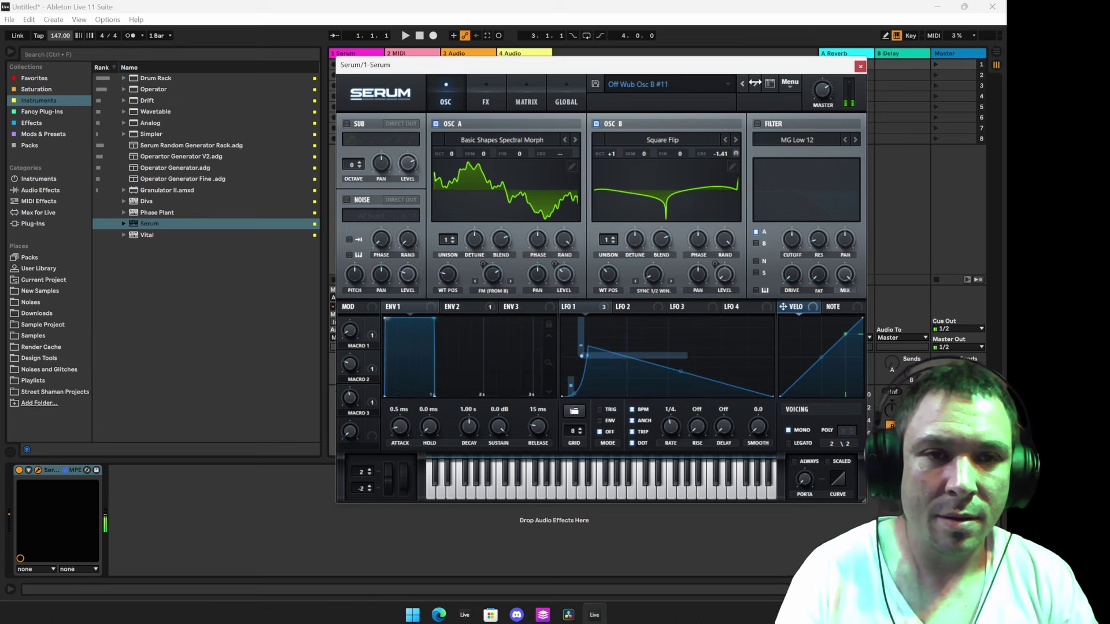
left_click(755, 83)
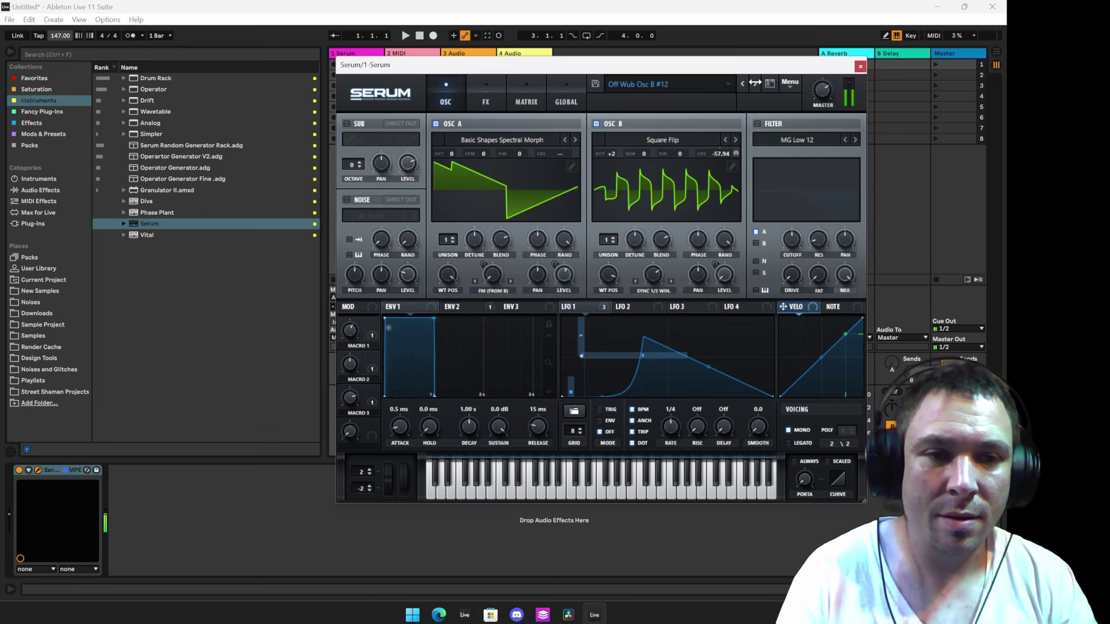
left_click(755, 82)
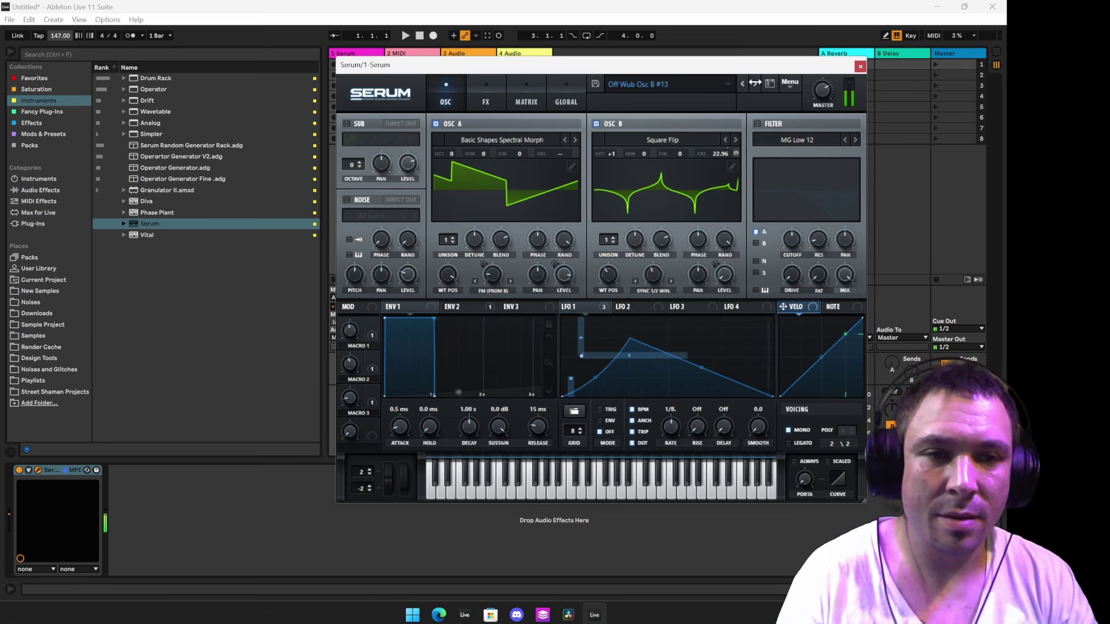
left_click(754, 82)
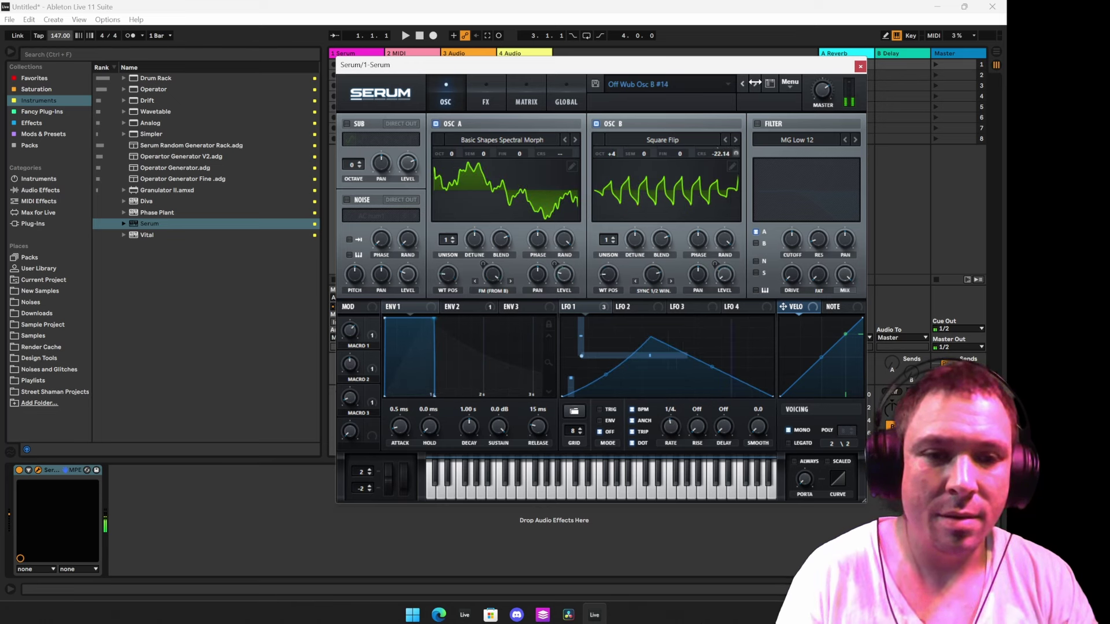
Step: Keep stepping through Off Wub Osc B presets to #4, then move Serum's window left
left_click(756, 83)
left_click(756, 82)
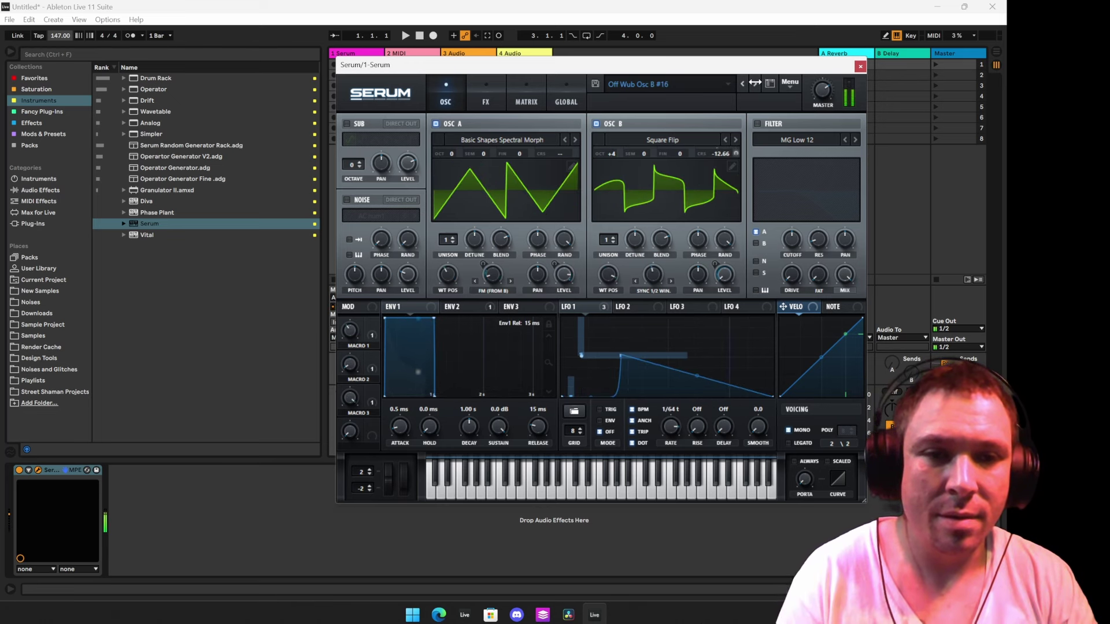
left_click(756, 82)
left_click(755, 82)
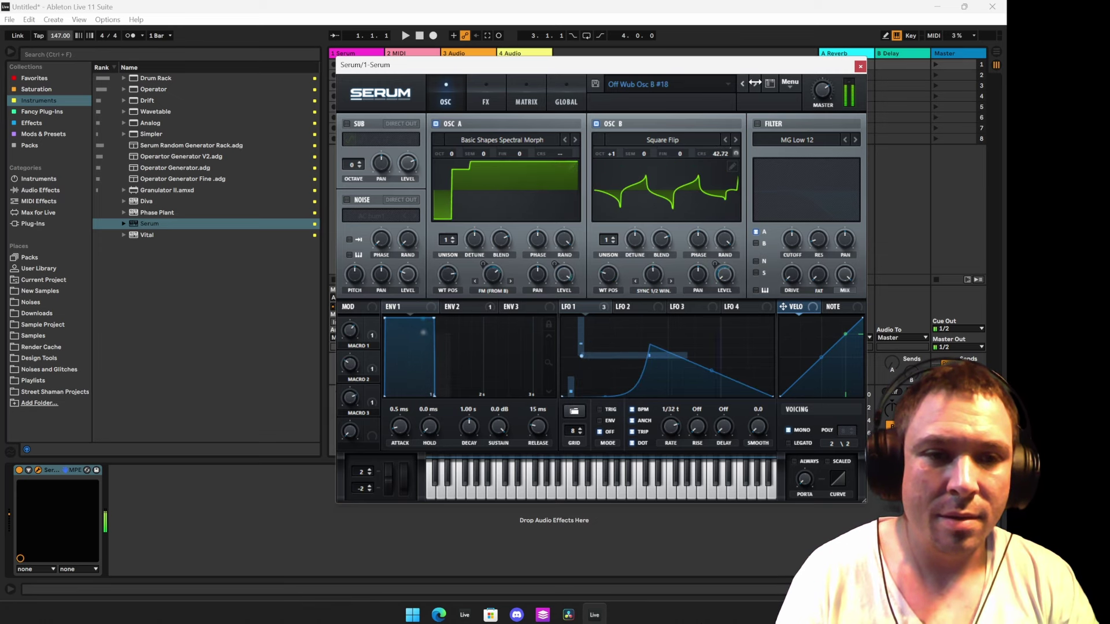
left_click(755, 82)
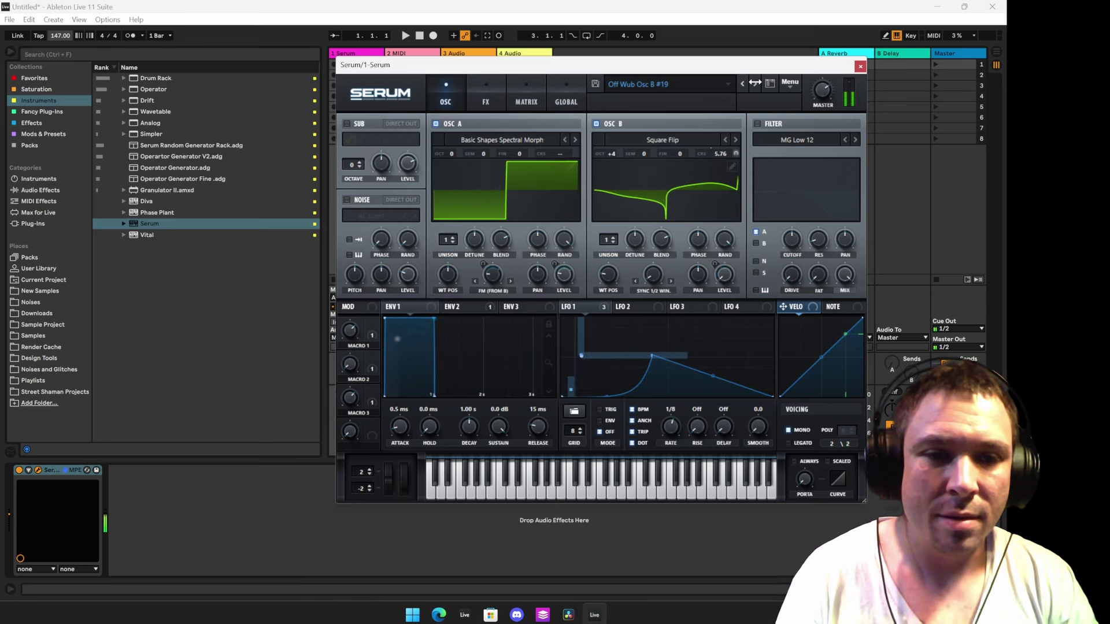
left_click(755, 82)
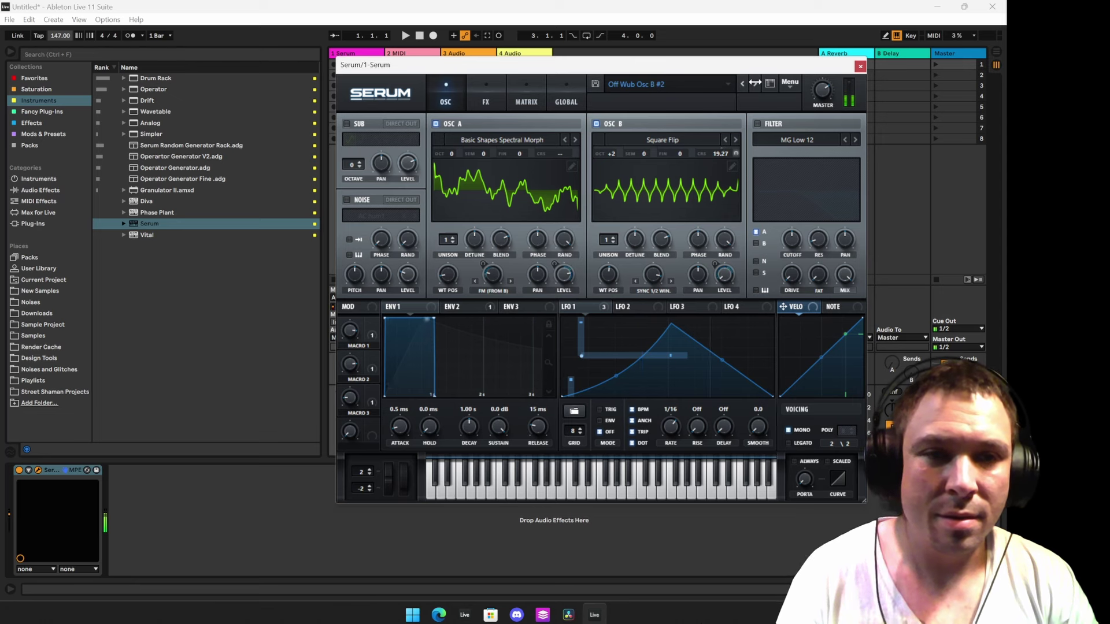
left_click(755, 82)
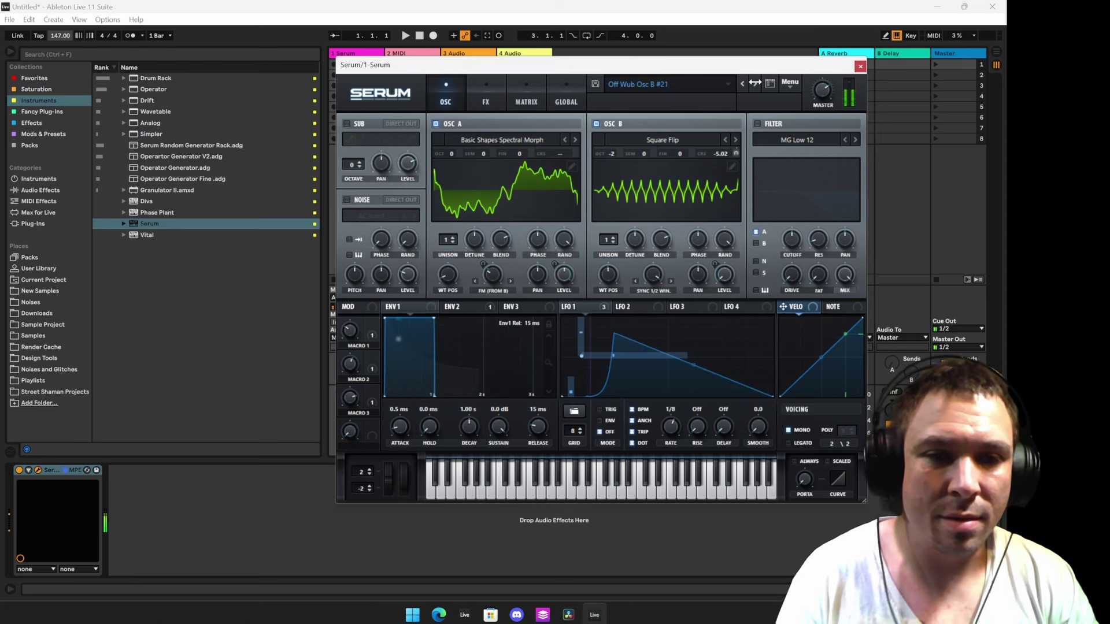
left_click(756, 83)
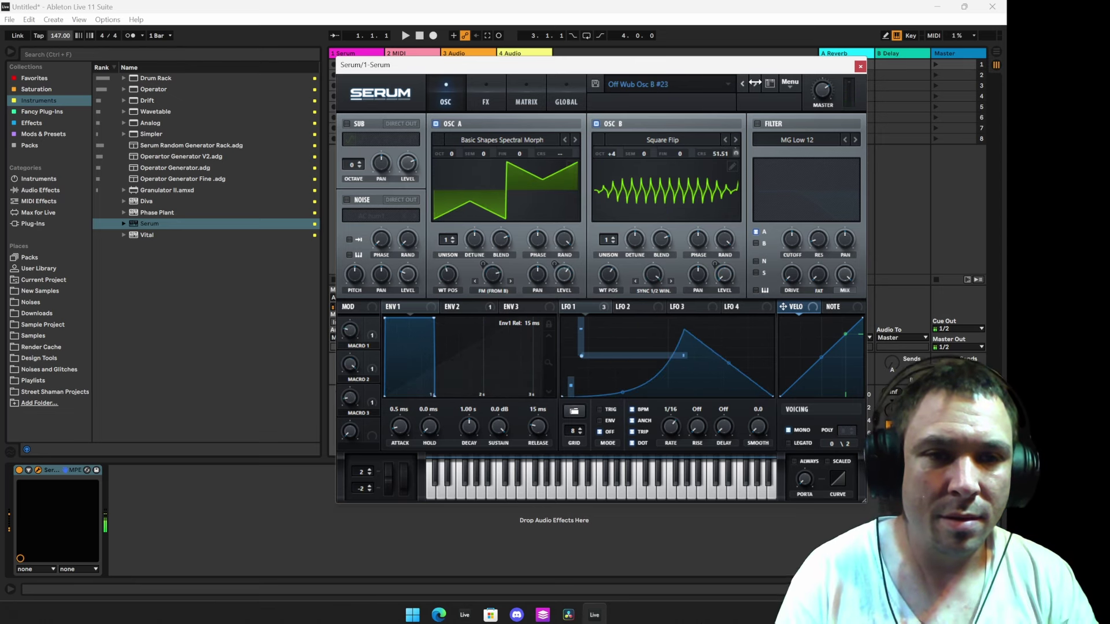
left_click(755, 83)
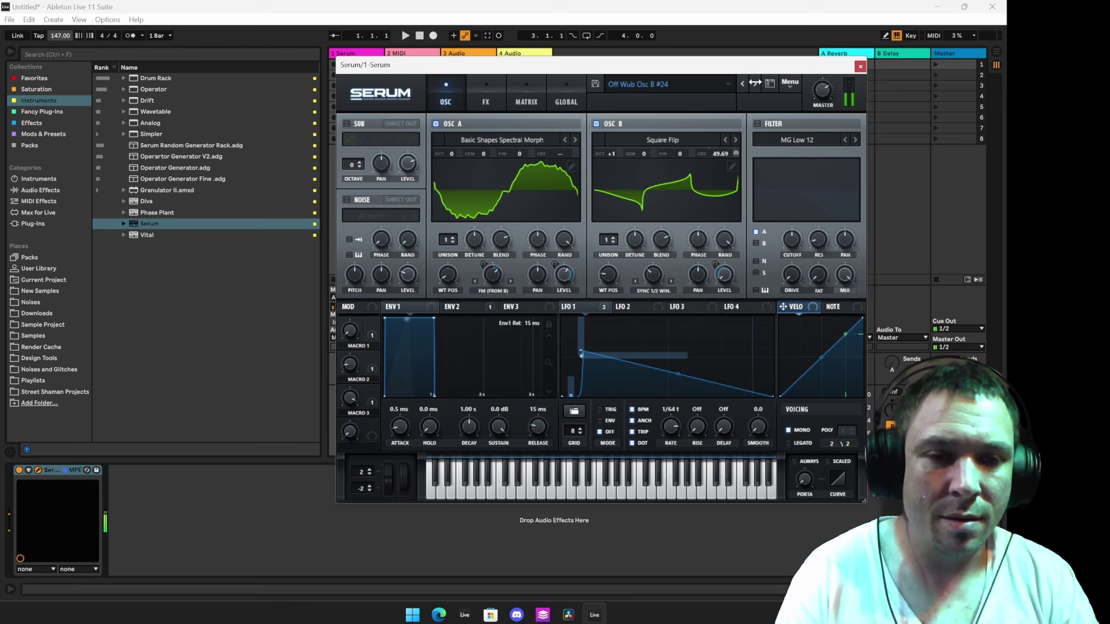
left_click(755, 83)
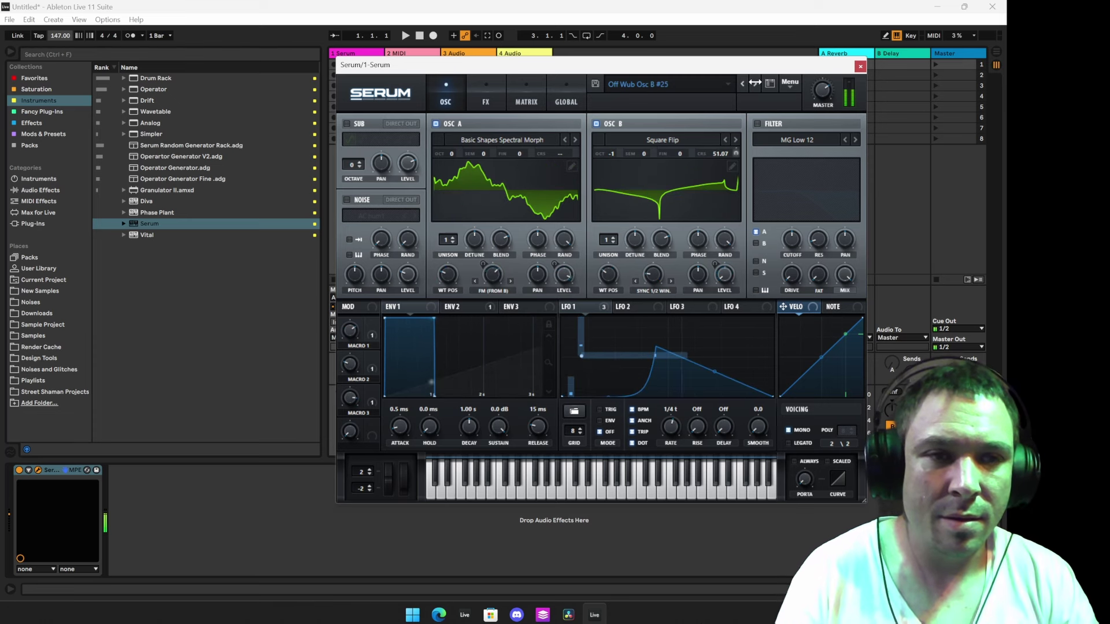
left_click(755, 82)
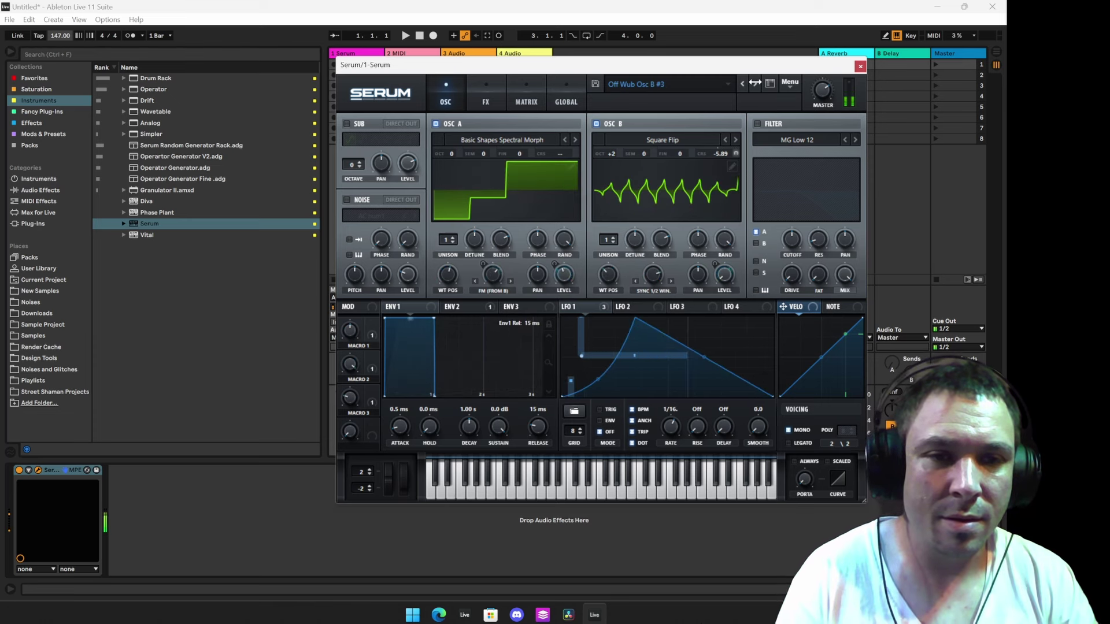
left_click(755, 82)
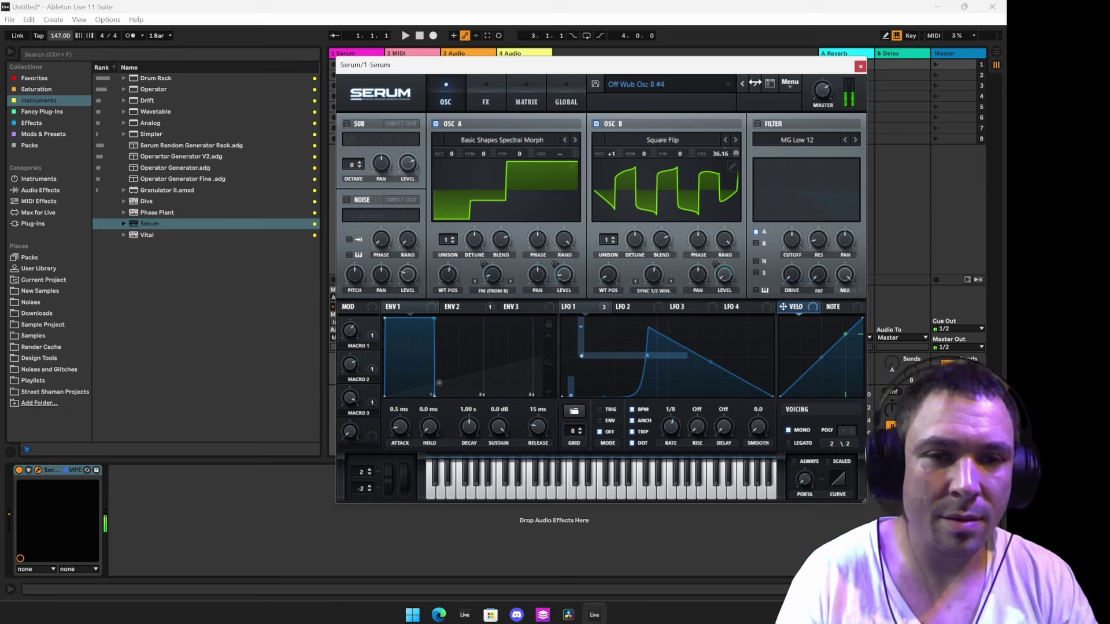
left_click_drag(664, 61, 560, 115)
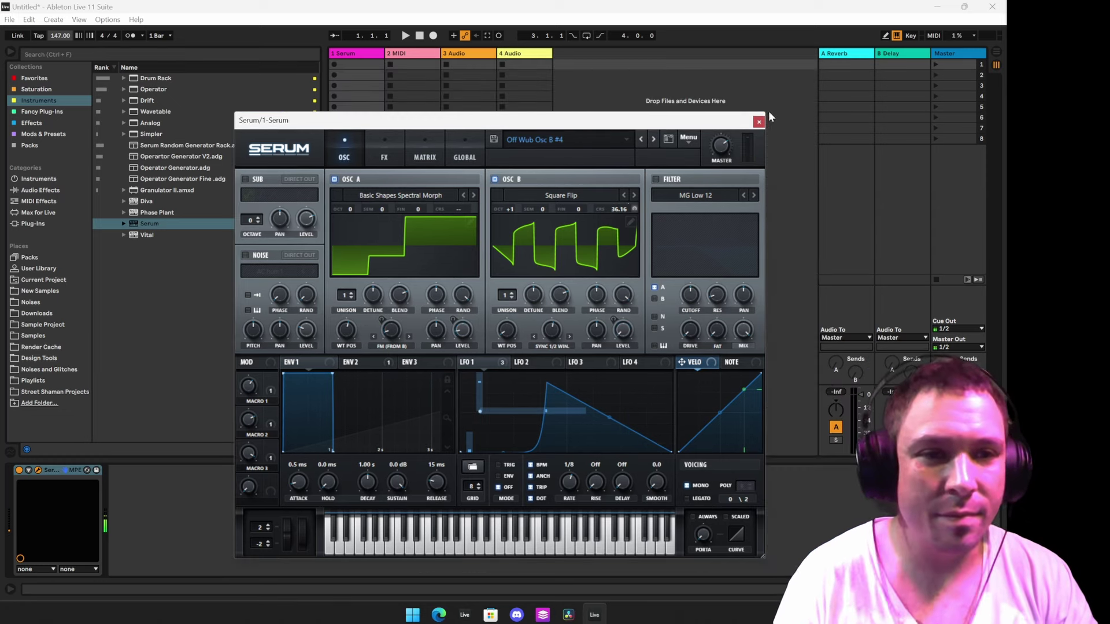
Step: Close Serum's editor, then reopen it from the device and reposition it
left_click(756, 120)
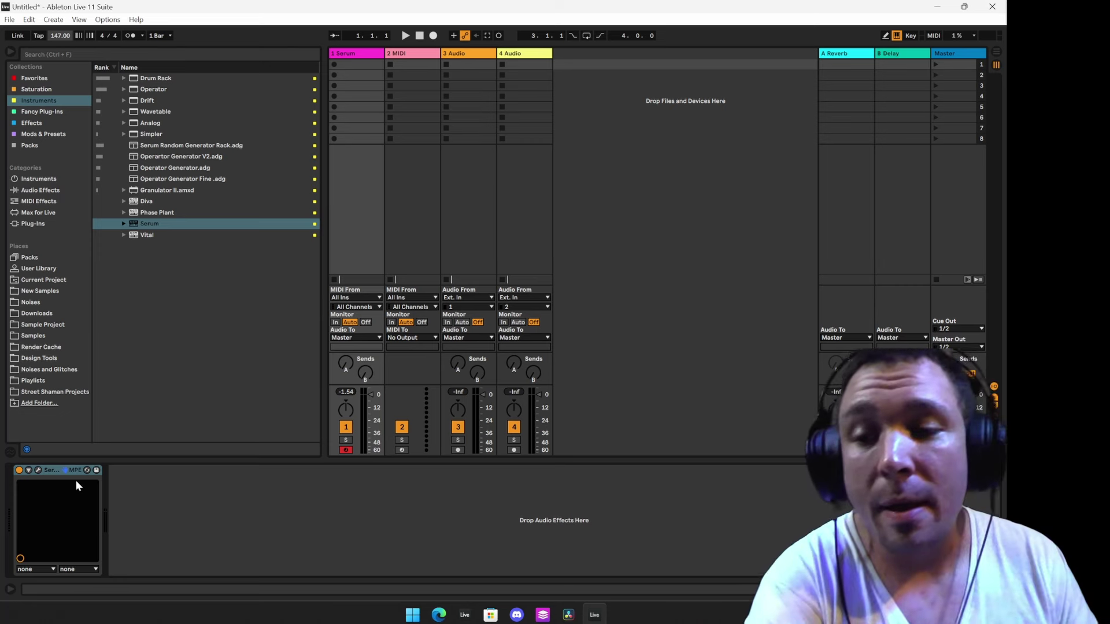
left_click(36, 470)
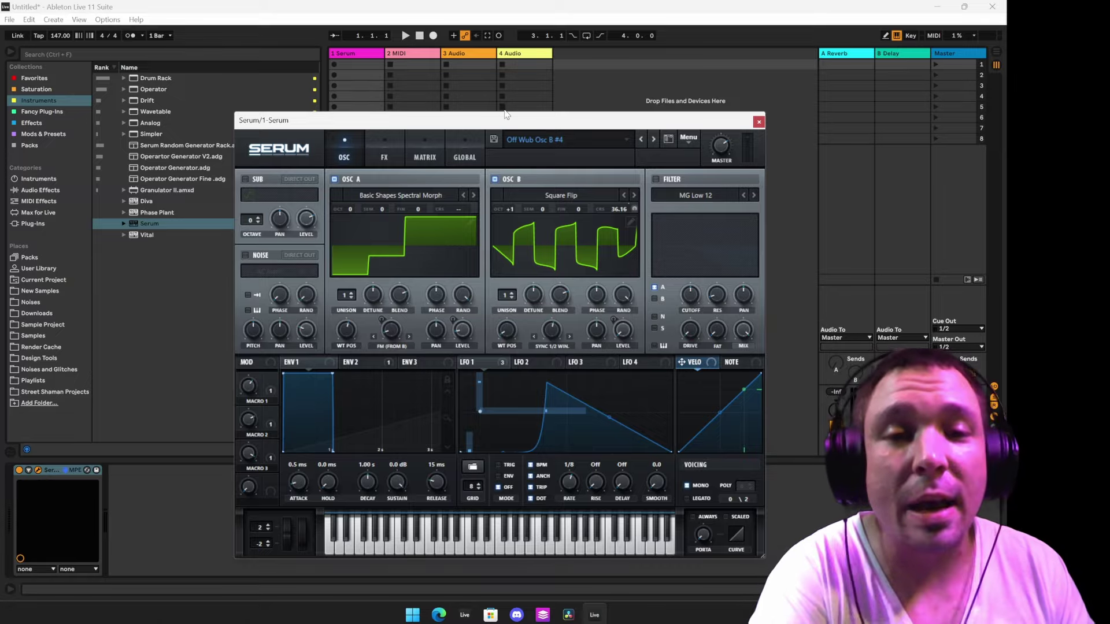
mouse_move(505, 120)
left_mouse_down()
mouse_move(592, 222)
mouse_move(473, 378)
mouse_move(523, 101)
mouse_move(548, 116)
left_mouse_up()
Step: Load Operator Generator V2, replace it with Serum Random Generator Rack, then delete that rack
double_click(176, 157)
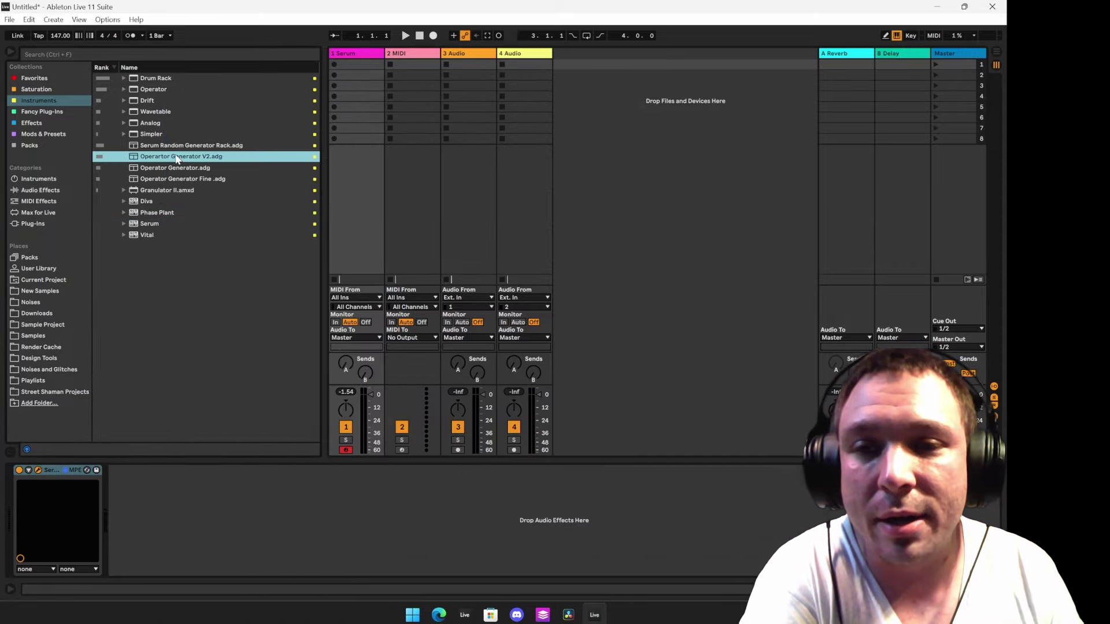
double_click(206, 146)
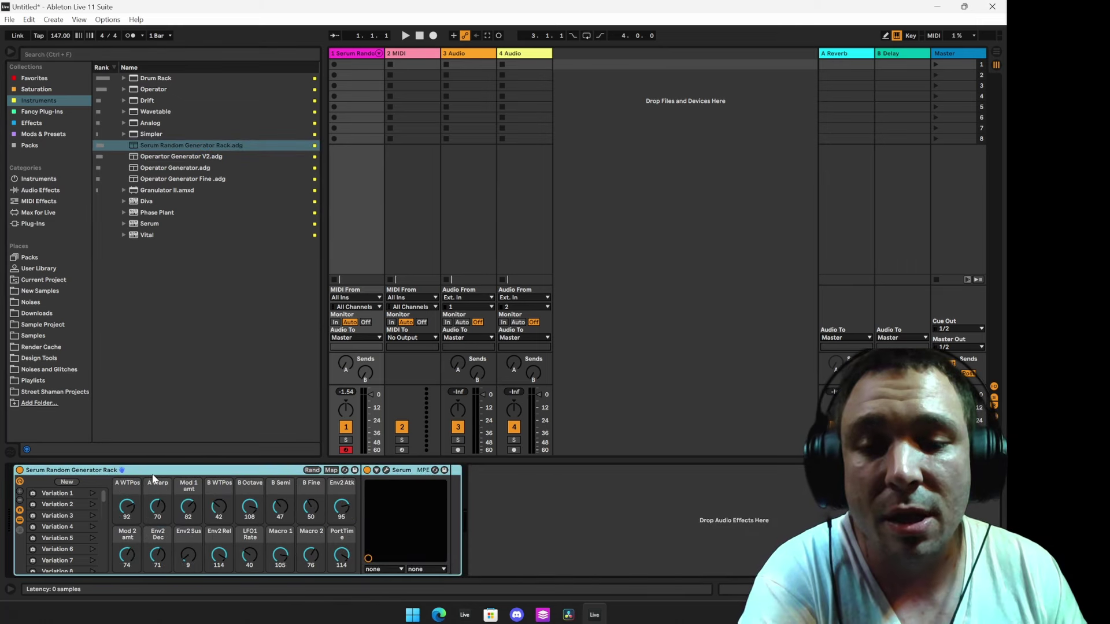
key("Delete")
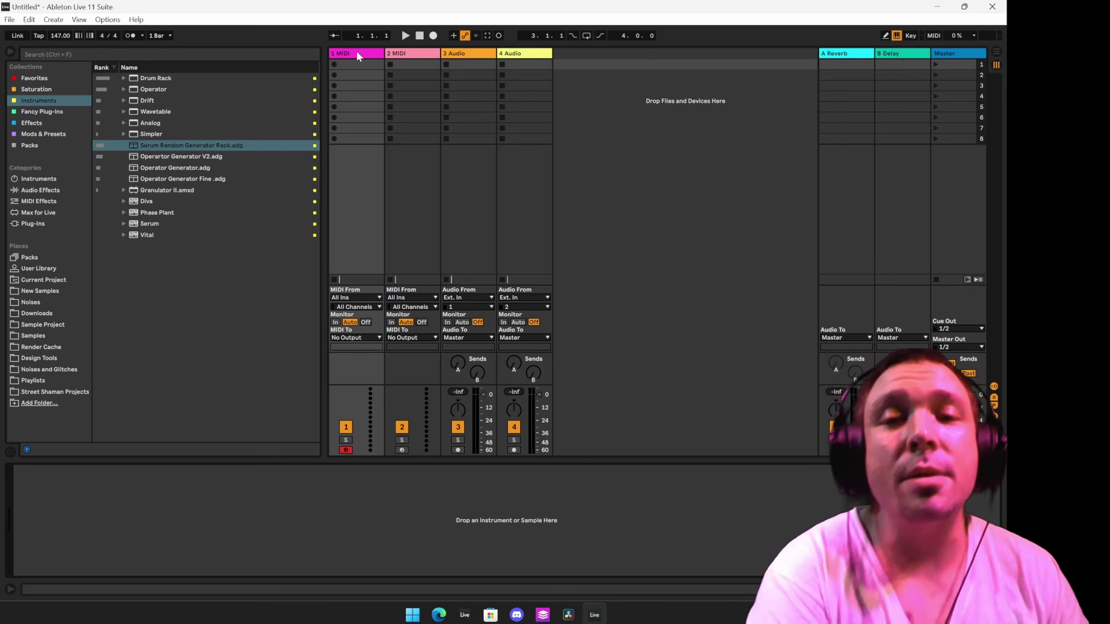
Step: Remove tracks 2 MIDI, 3 Audio and 4 Audio, then dismiss the Lewitt Control Center window
left_click(407, 53)
left_click(523, 54, "shift")
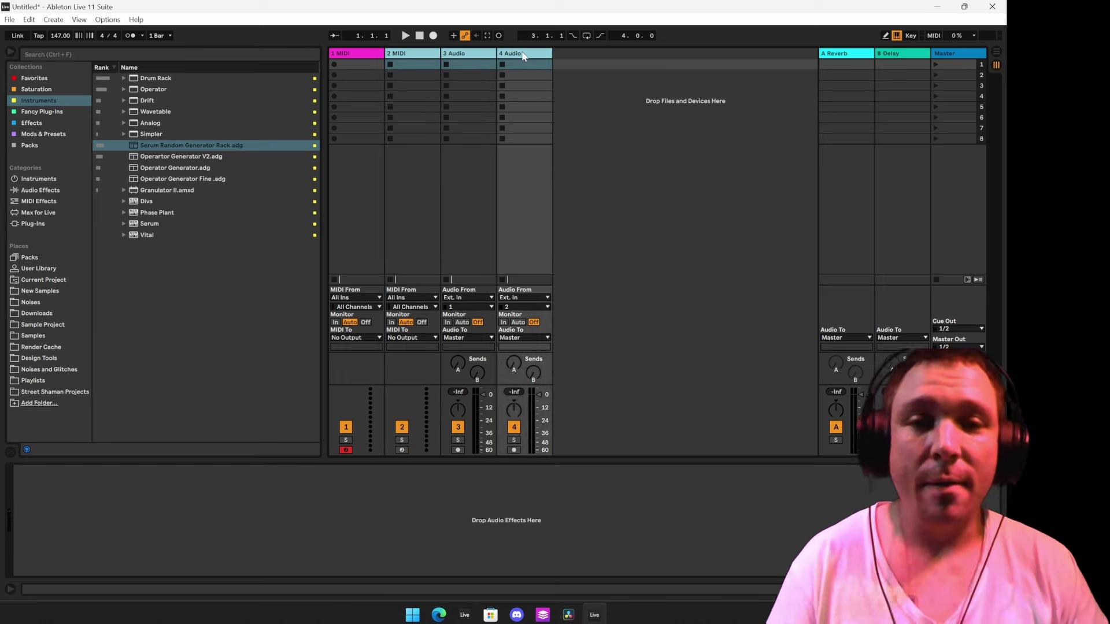
key("Delete")
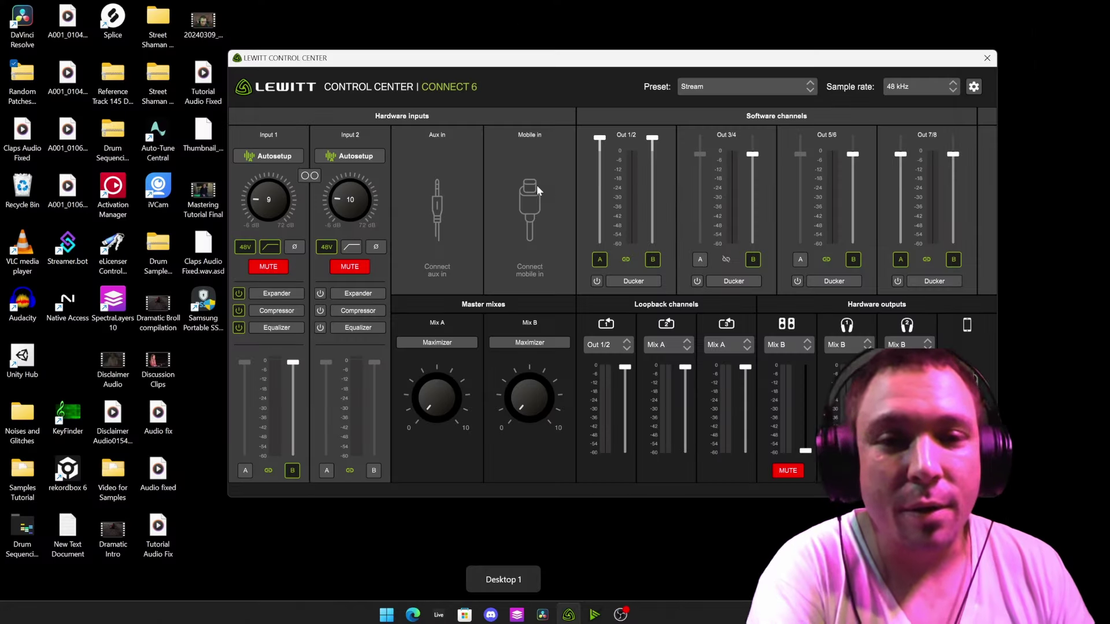
left_click(986, 57)
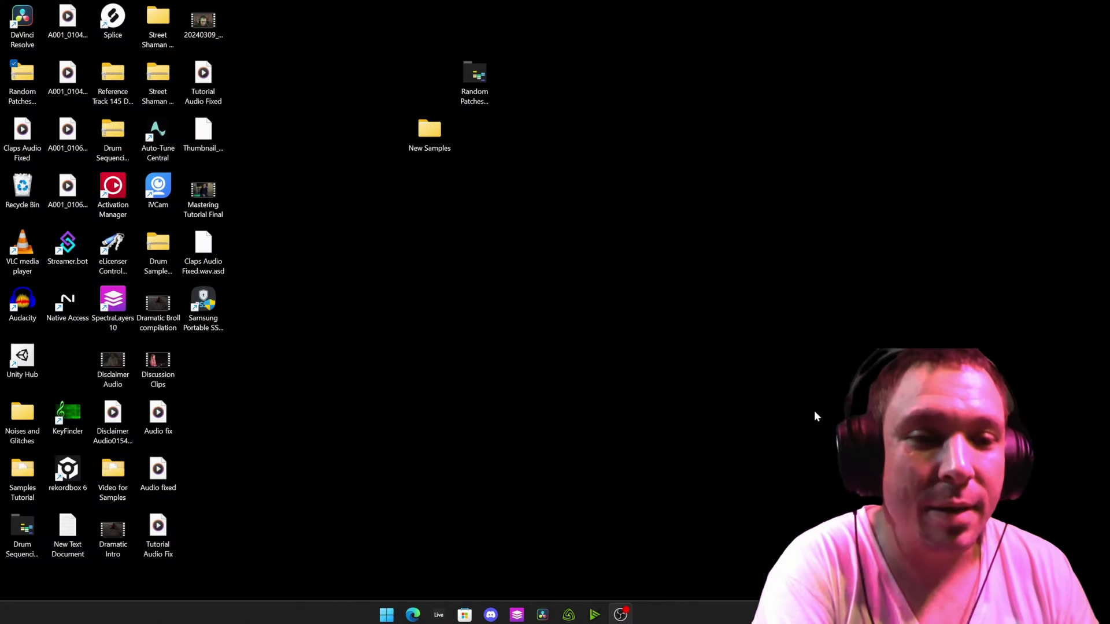